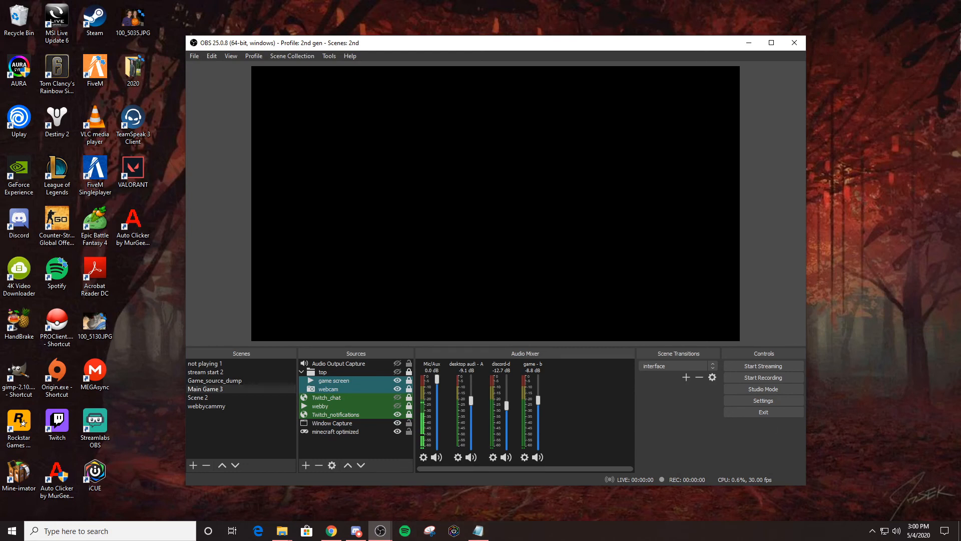
# Bring up the virtual audio cables folder and extract VBCABLE_Driver_Pack43.zip into its own VBCABLE_Driver_Pack43 folder
pyautogui.moveTo(960, 131); pyautogui.dragTo(319, 89)
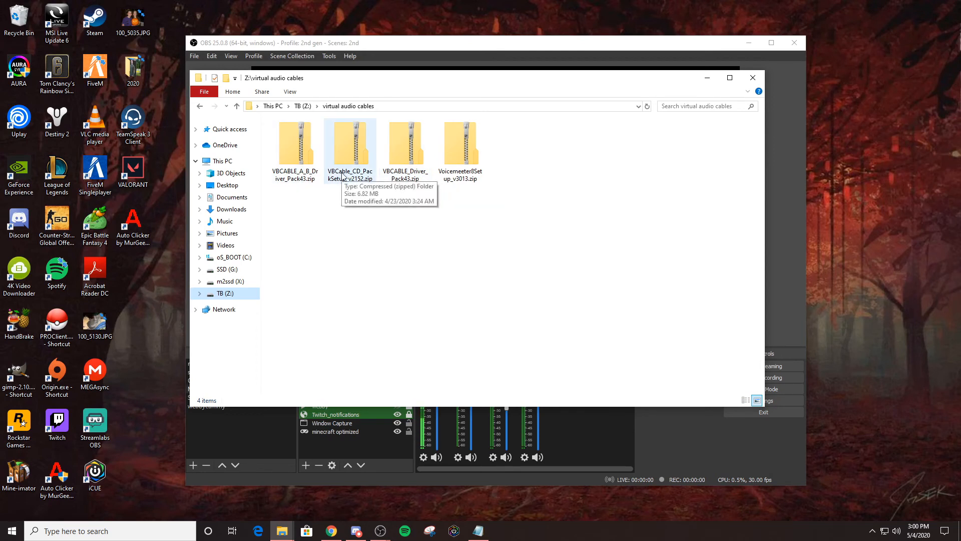
pyautogui.rightClick(407, 158)
pyautogui.moveTo(471, 200)
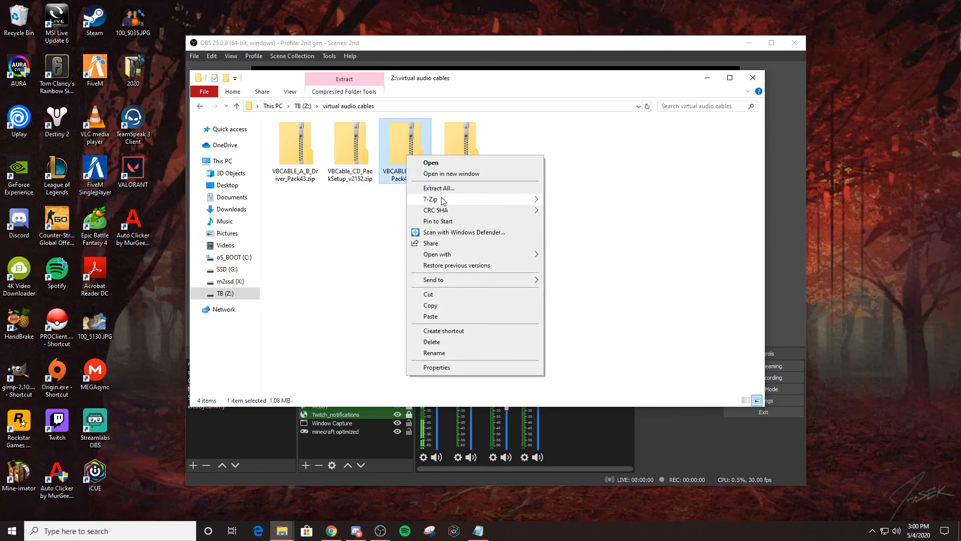
pyautogui.click(606, 244)
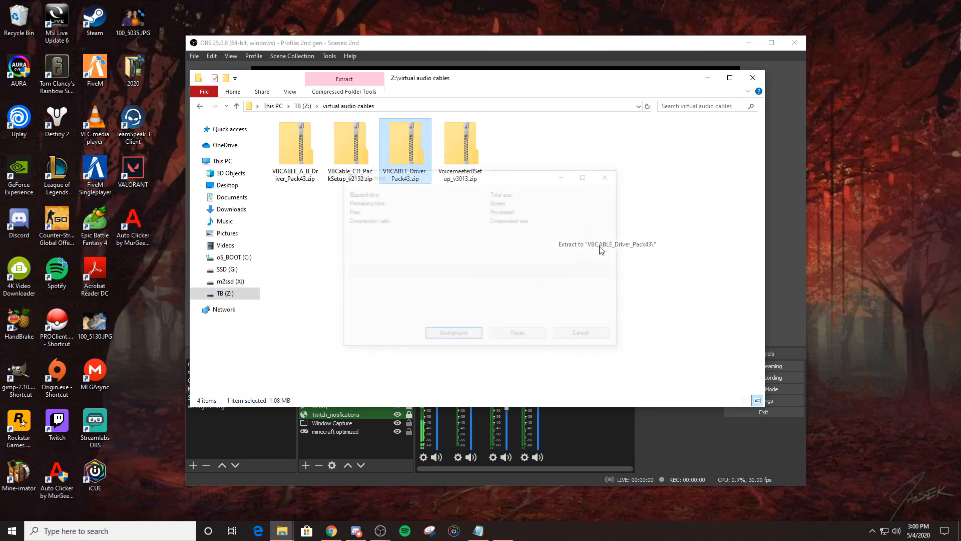
pyautogui.doubleClick(460, 147)
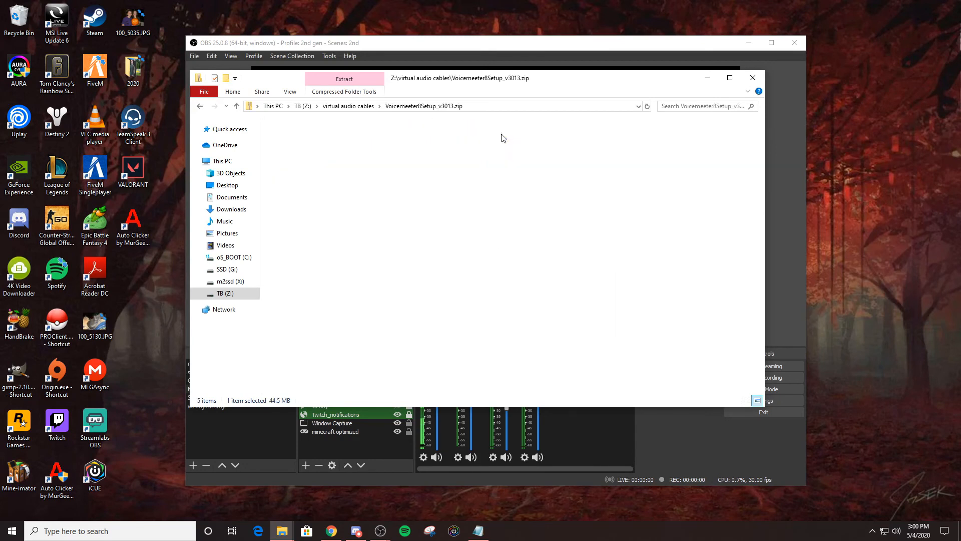
pyautogui.click(361, 106)
pyautogui.rightClick(455, 144)
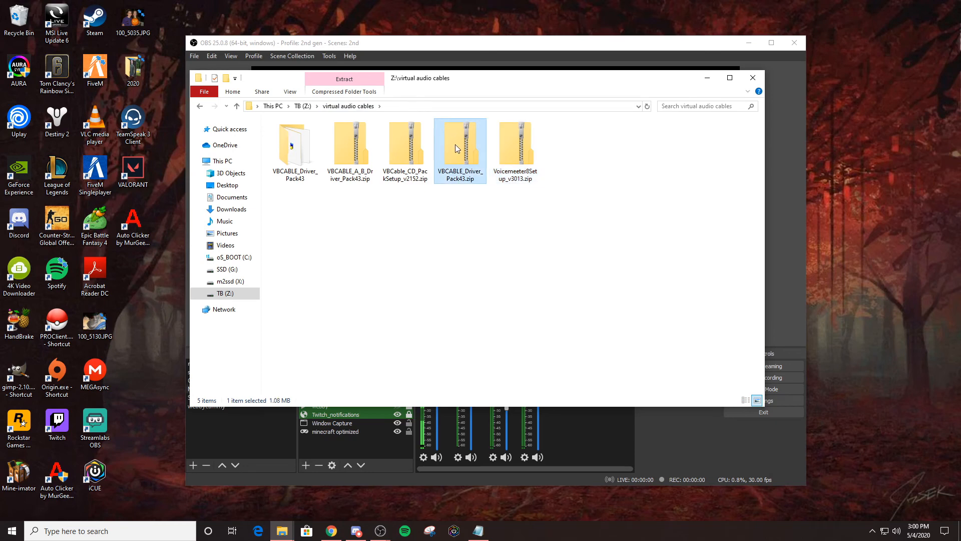
pyautogui.click(409, 188)
# Look up the run options of VBCABLE_Setup_x64.exe in the extracted VBCABLE_Driver_Pack43 folder, and return to the virtual audio cables folder
pyautogui.doubleClick(295, 148)
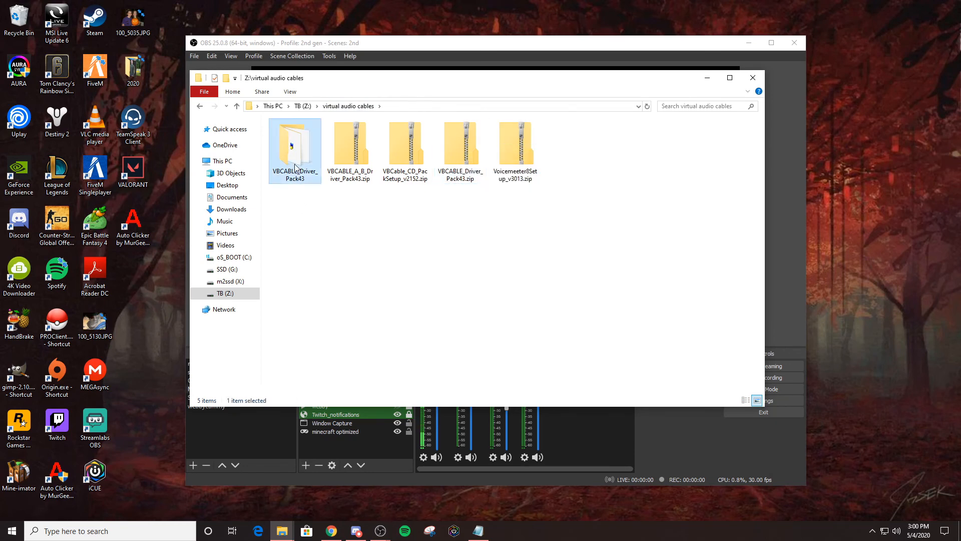
pyautogui.scroll(-2, 355, 278)
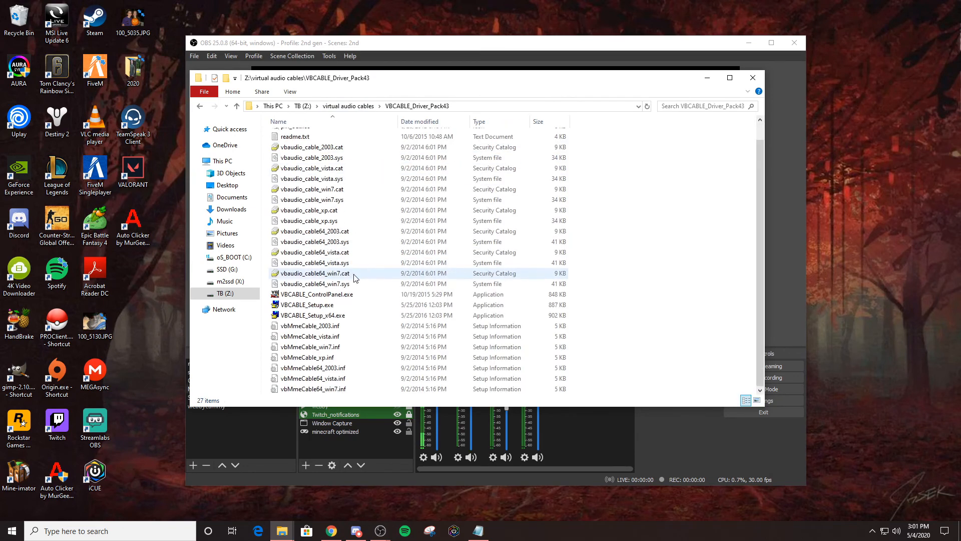
pyautogui.click(341, 318)
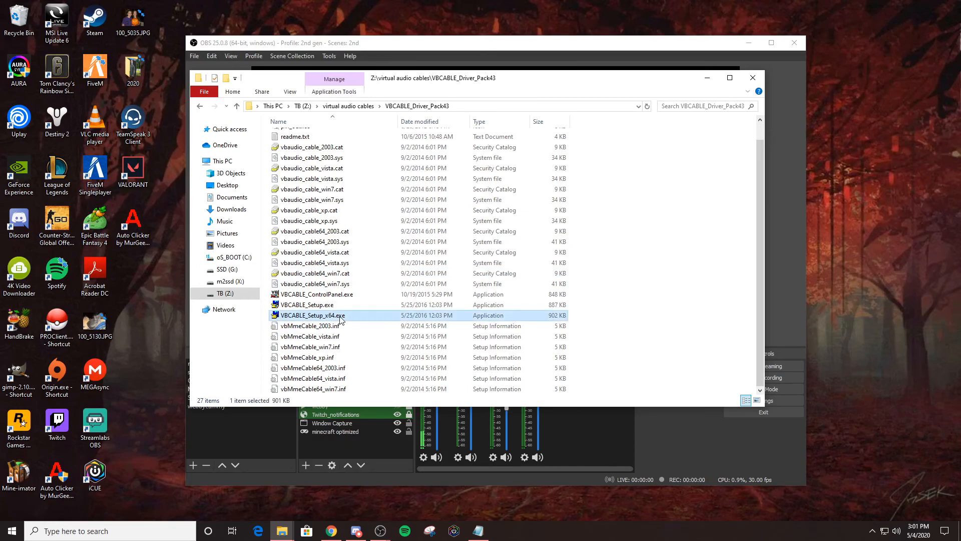
pyautogui.rightClick(340, 319)
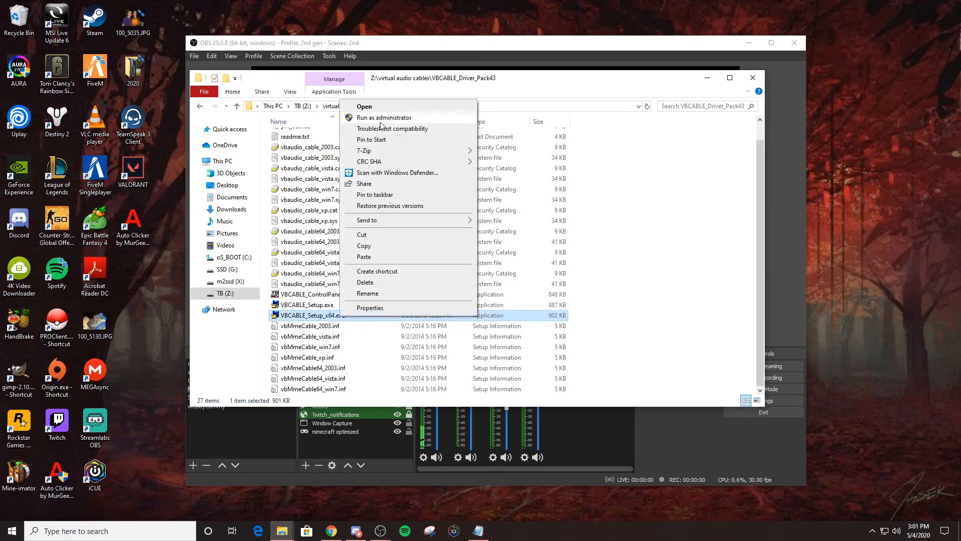
pyautogui.click(595, 93)
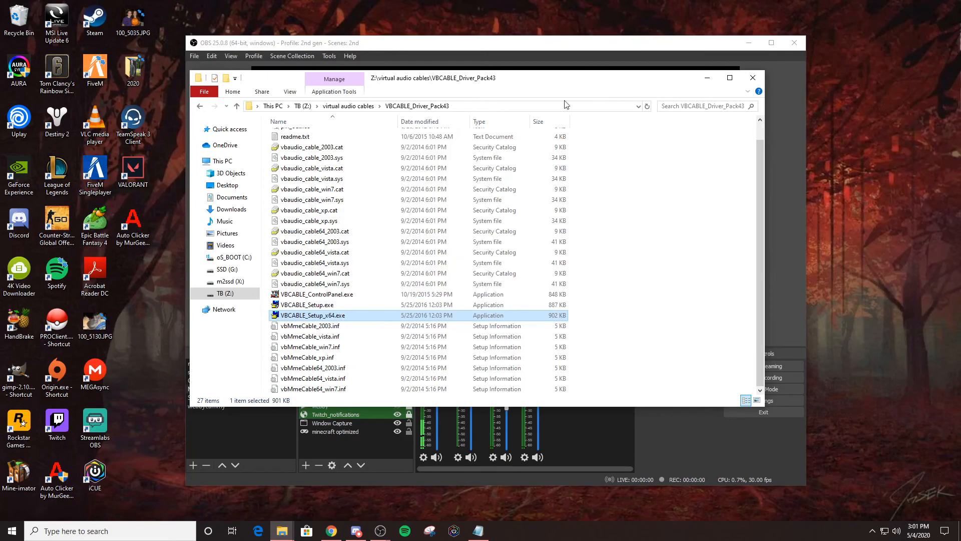
pyautogui.click(362, 107)
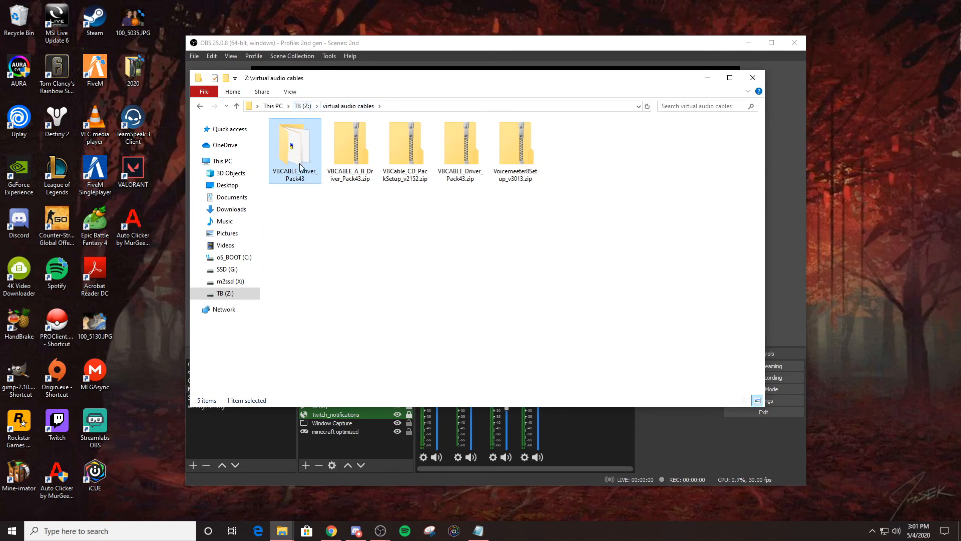
pyautogui.click(355, 230)
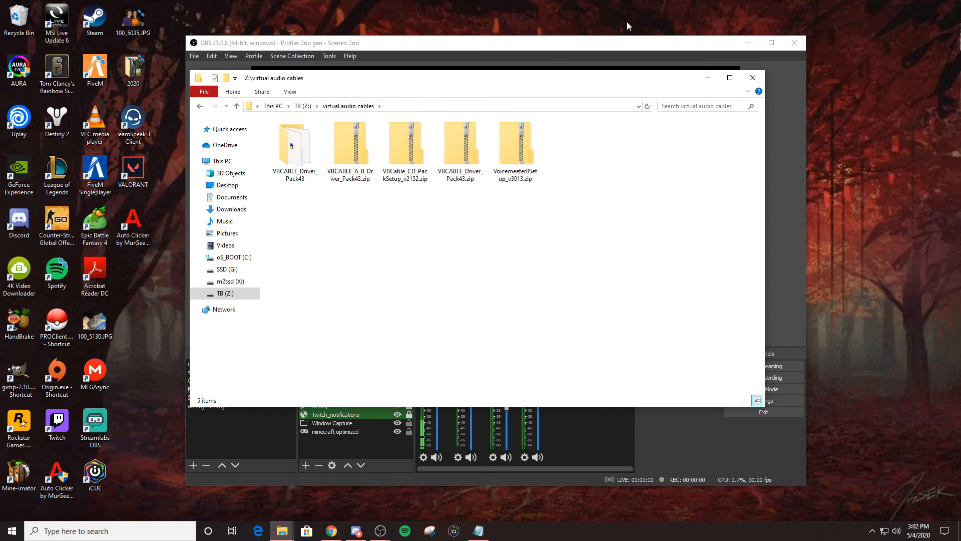
# Search Windows for "control" and open the Control Panel
pyautogui.click(114, 530)
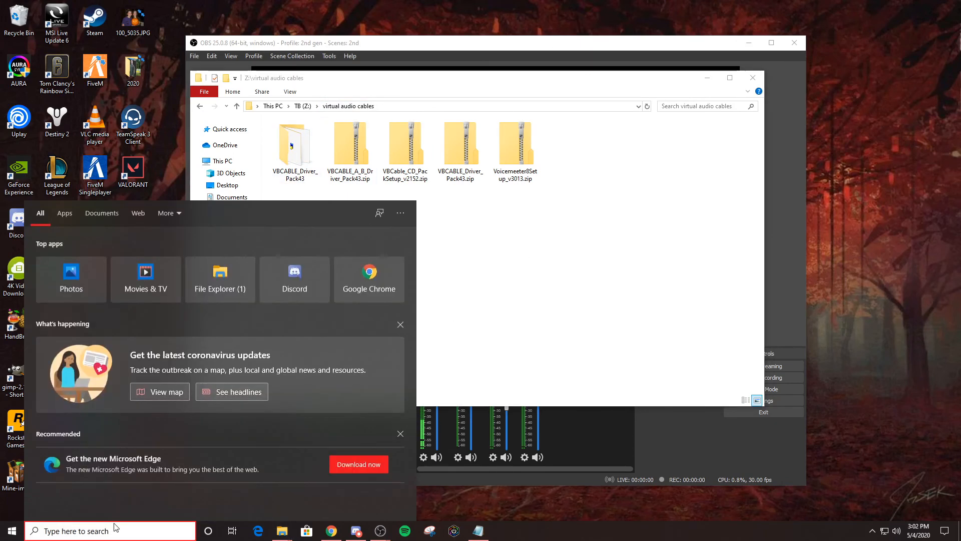
pyautogui.write('control')
pyautogui.press('Return')
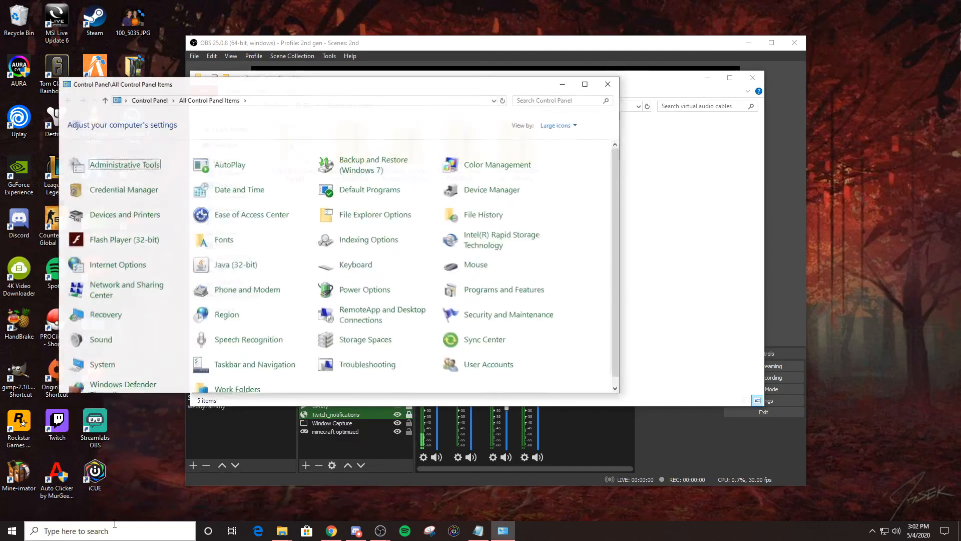
# Switch the Control Panel view to Category and back to Large icons
pyautogui.click(568, 125)
pyautogui.click(556, 135)
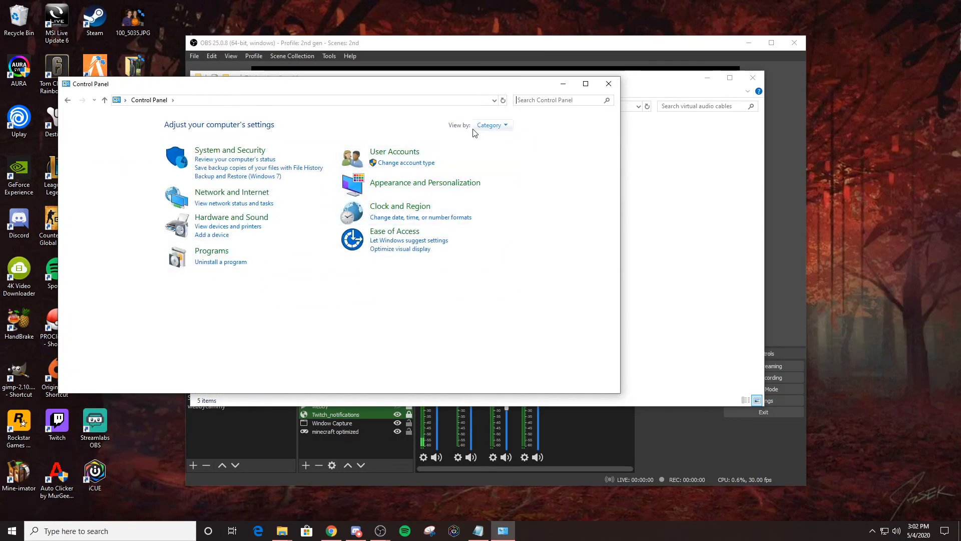
pyautogui.click(490, 125)
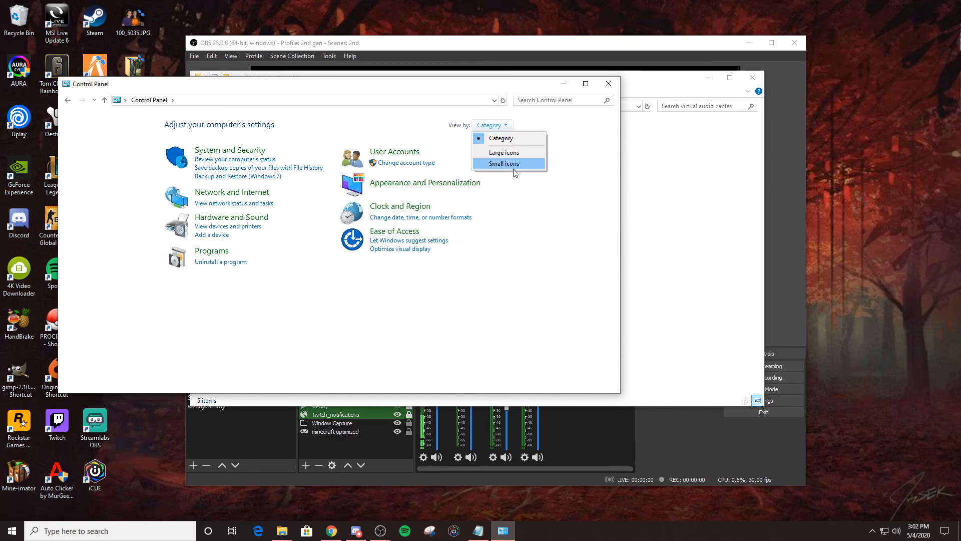
pyautogui.click(513, 153)
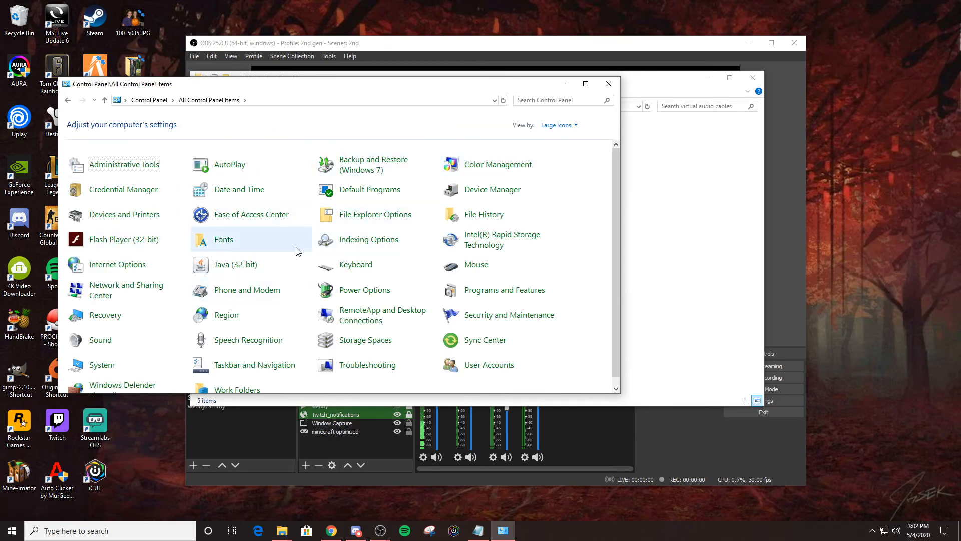
# Open the Sound dialog from the Control Panel and close the Control Panel window
pyautogui.scroll(-1, 280, 245)
pyautogui.click(93, 332)
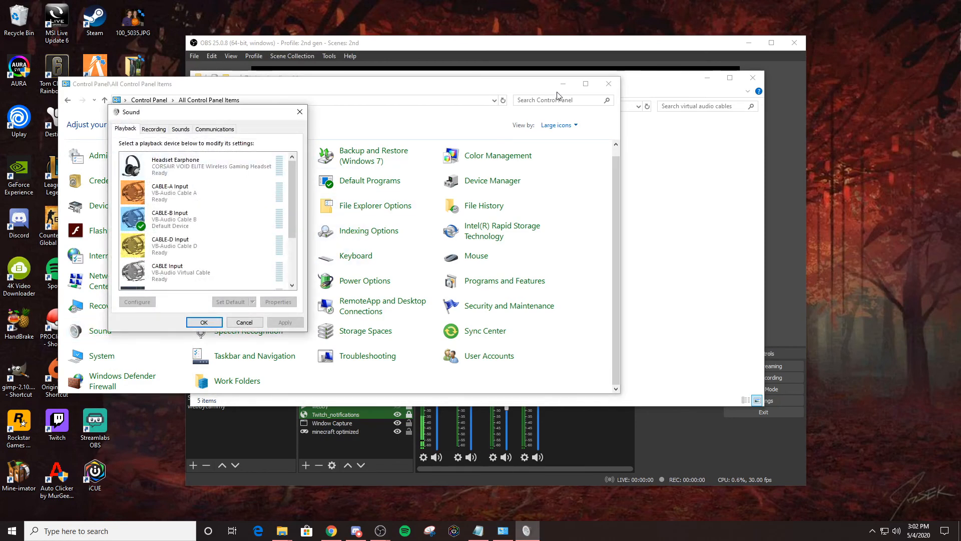
pyautogui.click(608, 83)
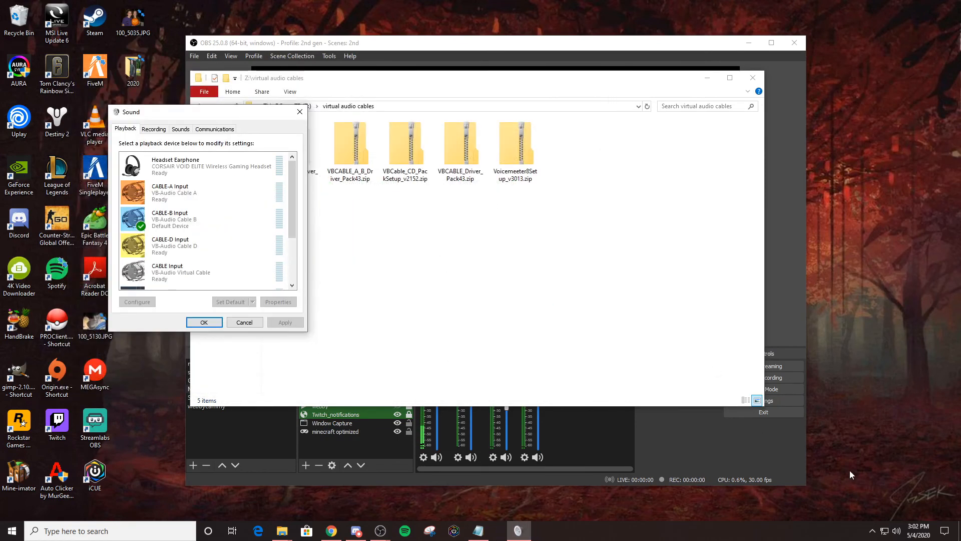
# Open the Windows Sound settings page and arrange its window so the Sound dialog shows beside it
pyautogui.rightClick(896, 530)
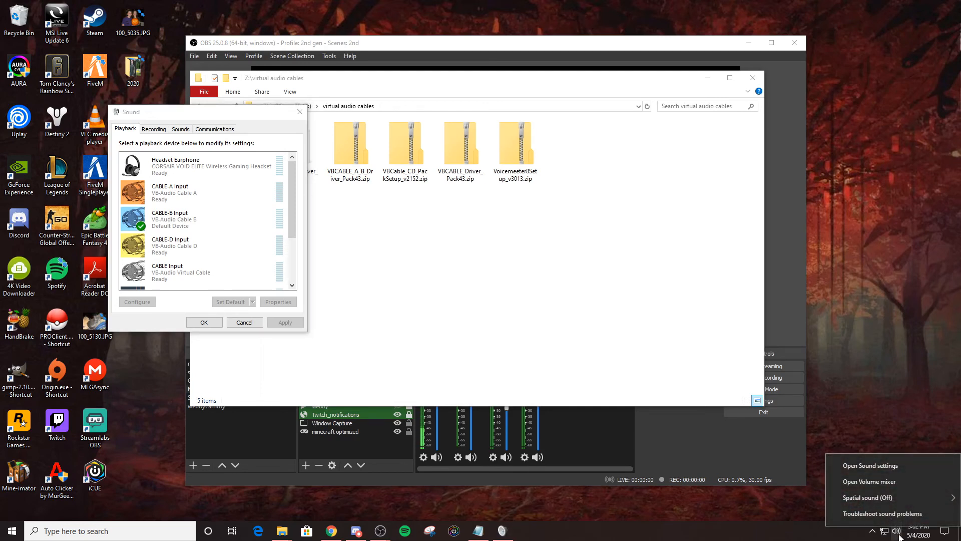
pyautogui.press('Escape')
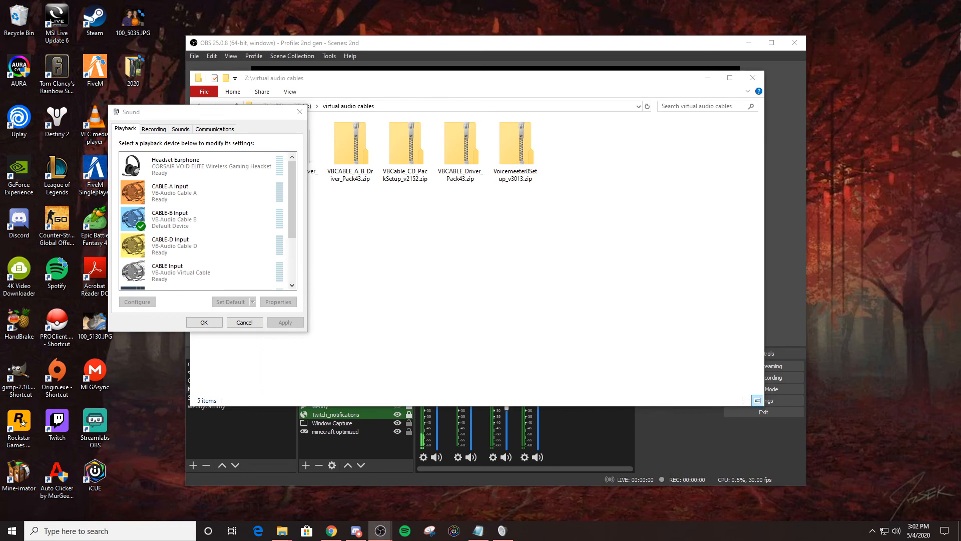
pyautogui.rightClick(897, 531)
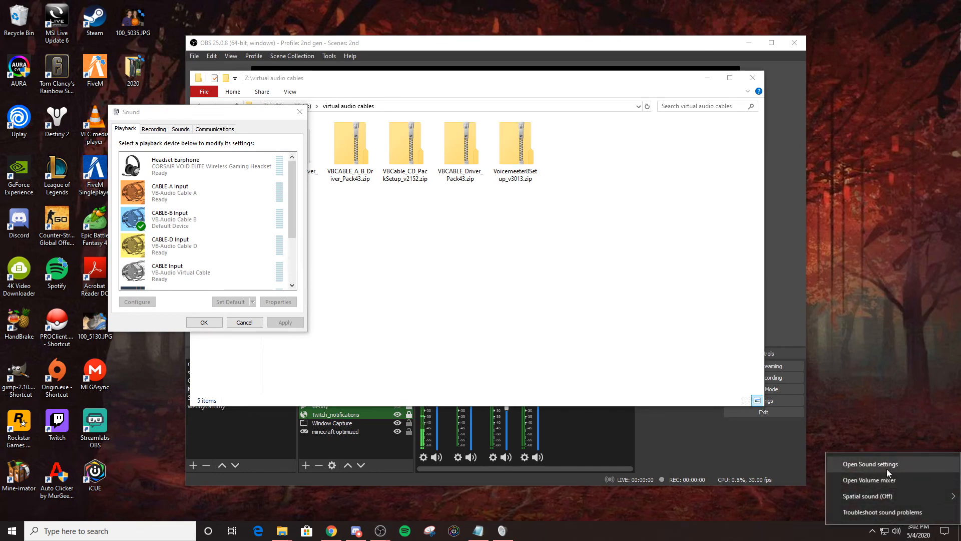
pyautogui.click(887, 469)
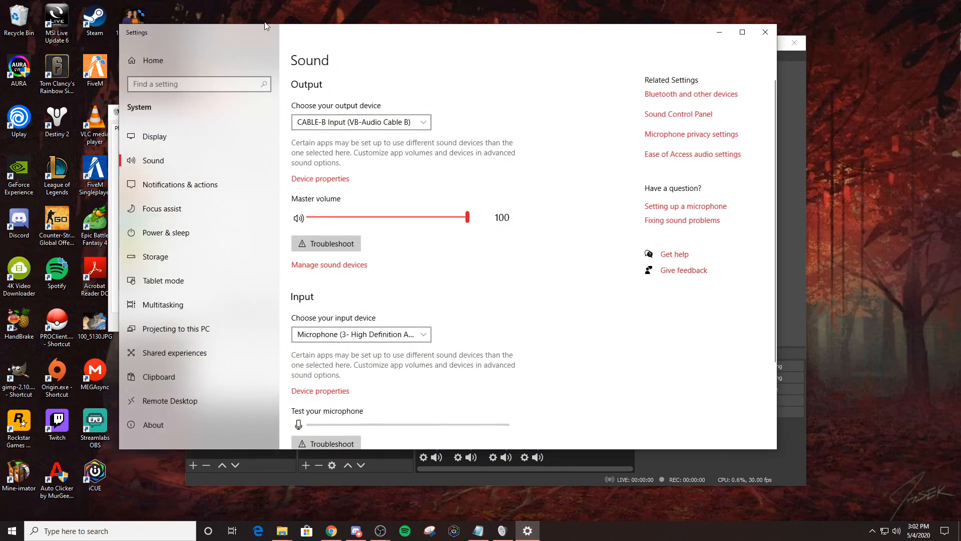
pyautogui.moveTo(269, 31); pyautogui.dragTo(381, 41)
pyautogui.moveTo(168, 113); pyautogui.dragTo(104, 127)
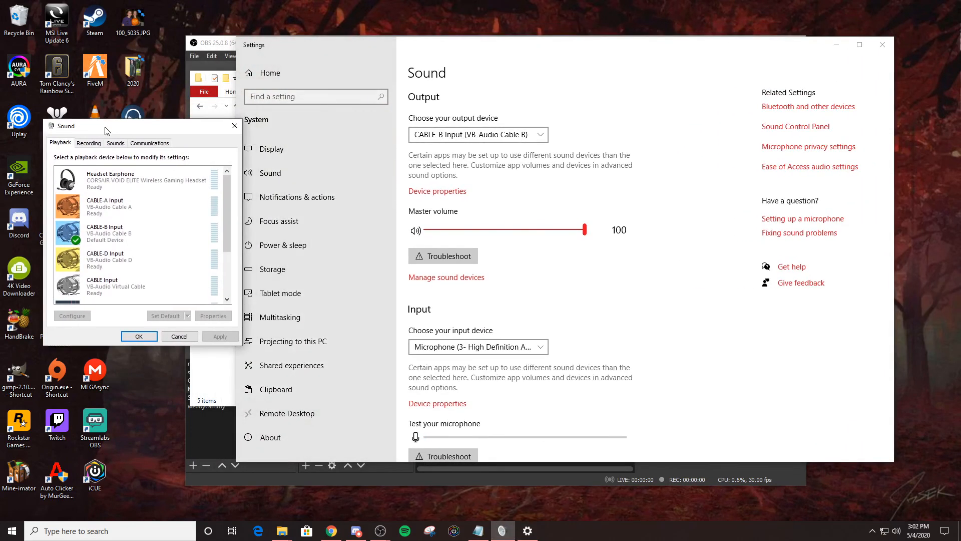
pyautogui.moveTo(553, 44); pyautogui.dragTo(506, 43)
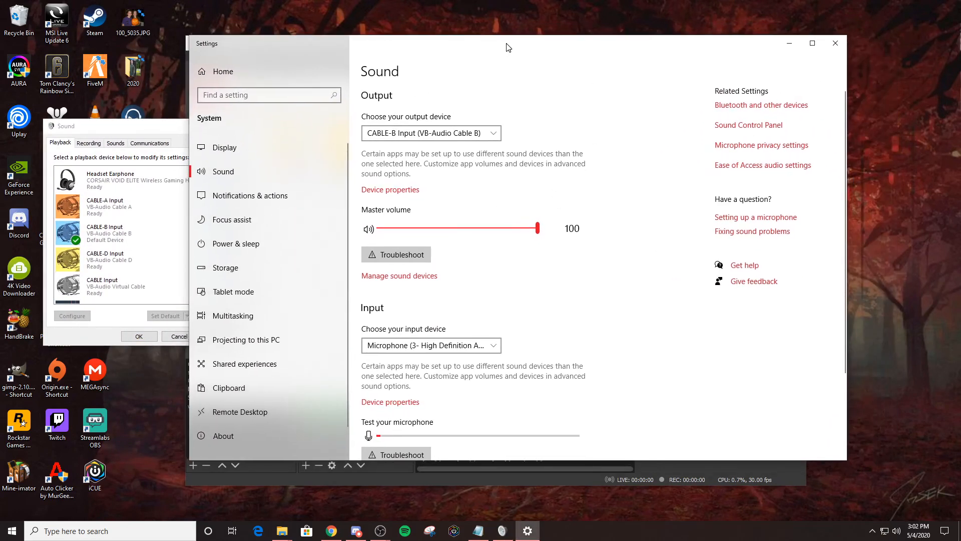
# Choose CABLE-B Input (VB-Audio Cable B) as the output device and open App volume and device preferences
pyautogui.click(461, 134)
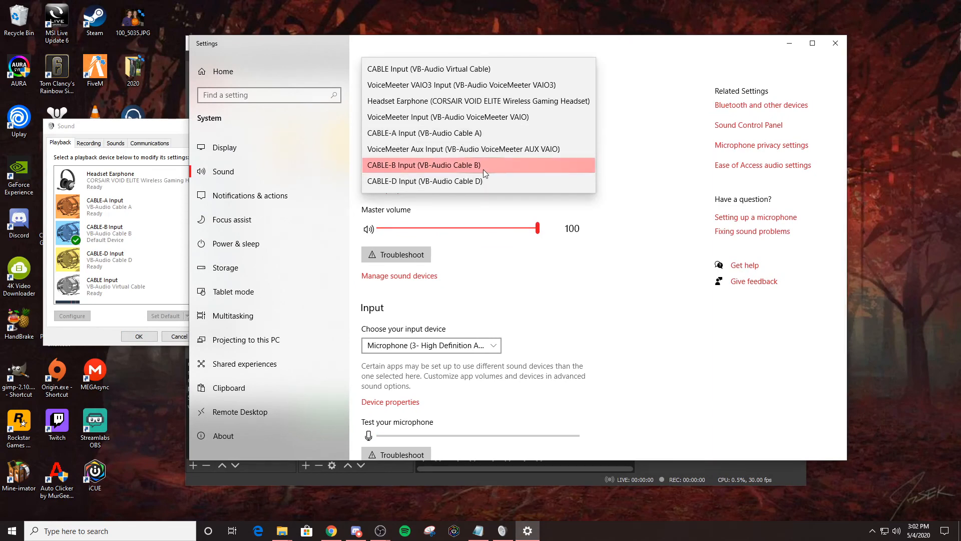
pyautogui.click(482, 170)
pyautogui.scroll(-2, 617, 195)
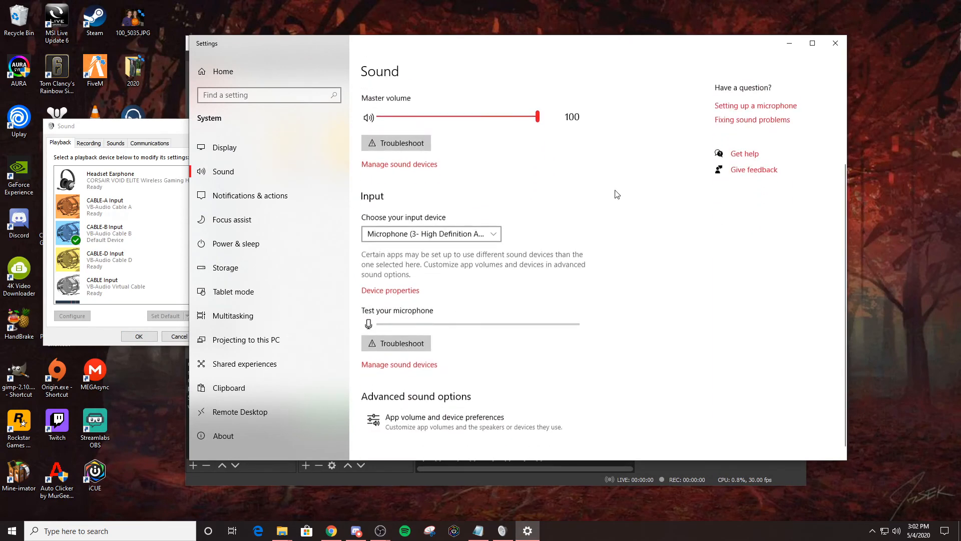
pyautogui.click(454, 412)
pyautogui.scroll(-2, 455, 381)
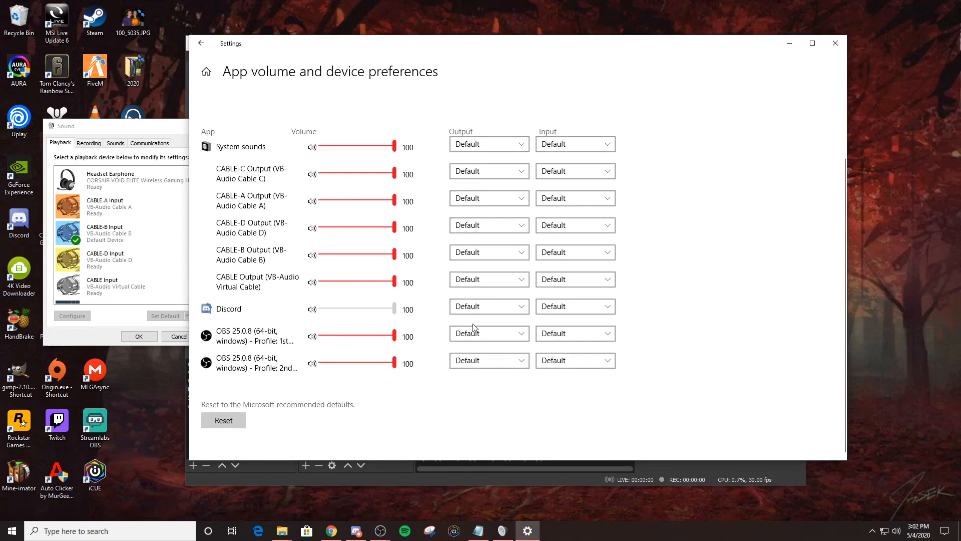
# Move the Sound dialog over the virtual audio cables folder window and minimize the Settings window
pyautogui.click(161, 128)
pyautogui.moveTo(162, 128); pyautogui.dragTo(666, 205)
pyautogui.click(790, 43)
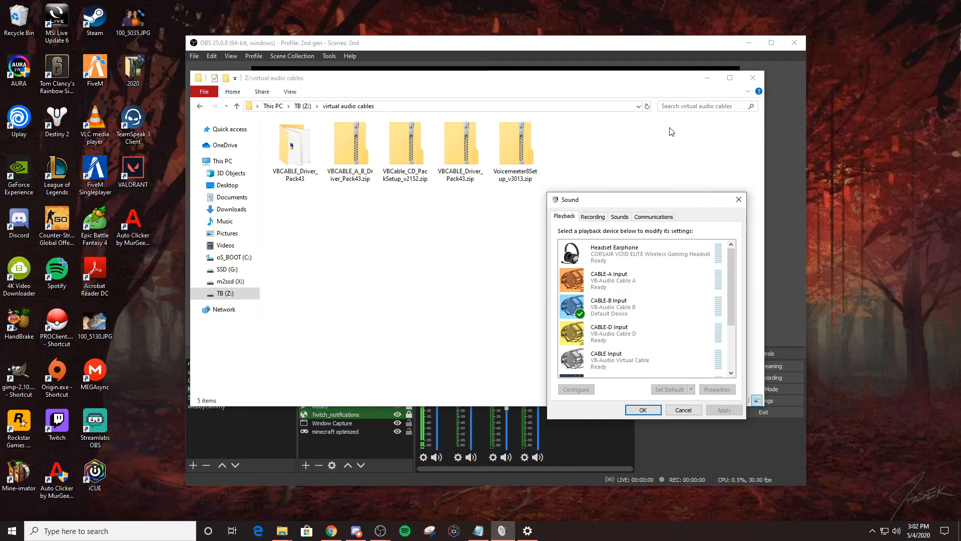
# Examine the list of recording devices in the Sound dialog for the virtual cable outputs
pyautogui.click(603, 218)
pyautogui.scroll(-3, 619, 296)
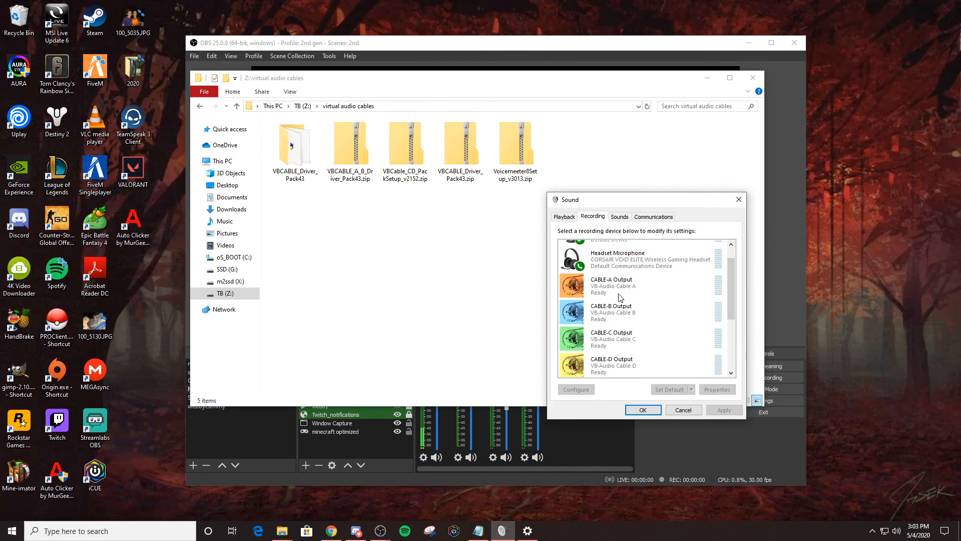
pyautogui.scroll(-2, 620, 298)
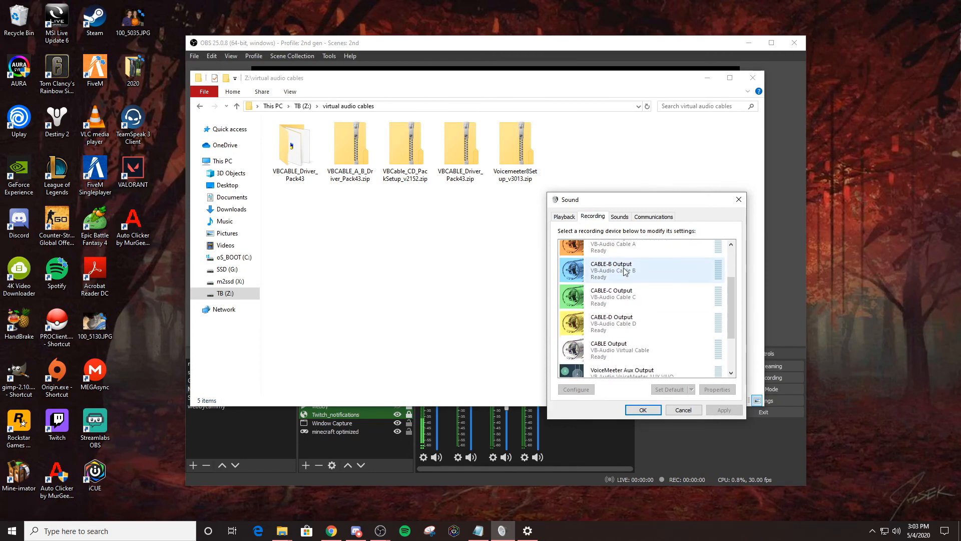
pyautogui.scroll(2, 626, 273)
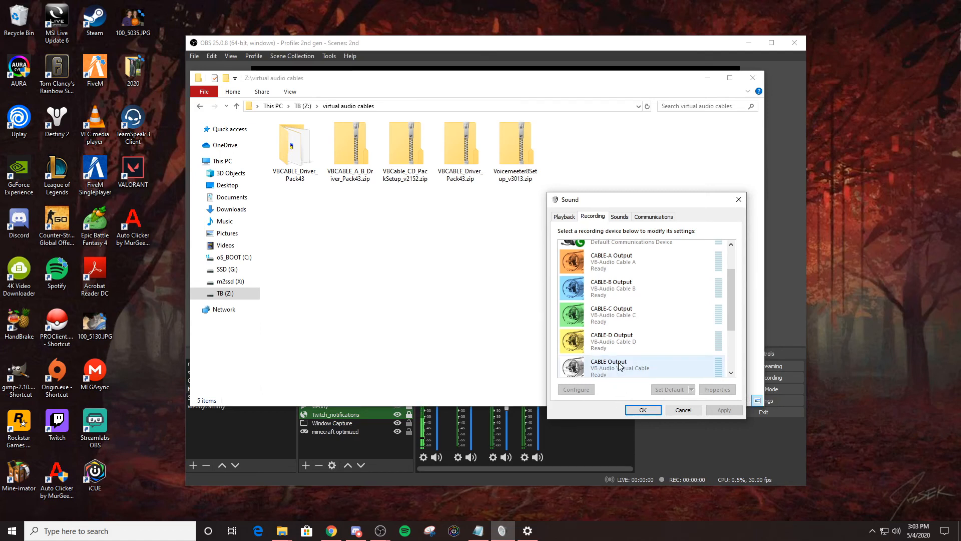
pyautogui.scroll(1, 623, 294)
pyautogui.scroll(2, 622, 295)
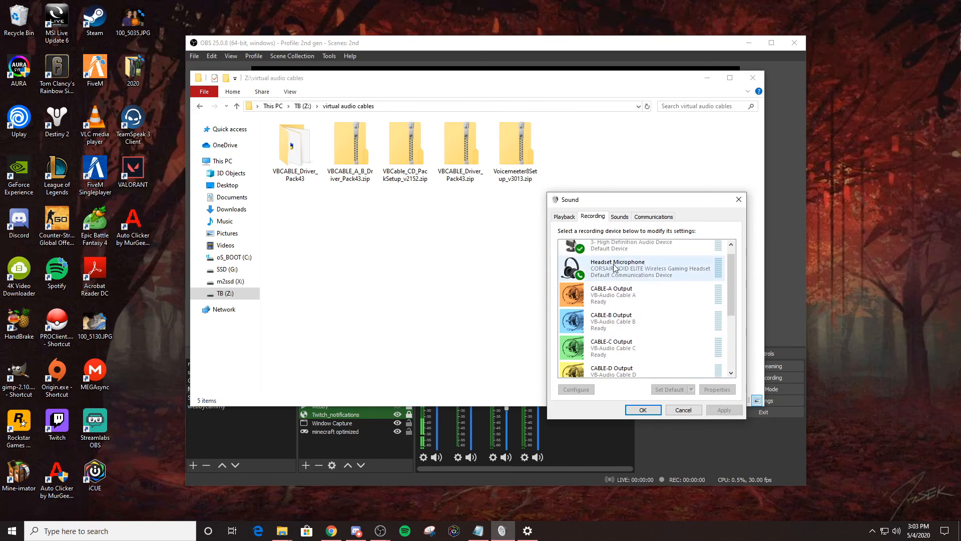
# In CABLE-A Output's Listen properties, choose CABLE Input (VB-Audio Virtual Cable) as the playback device and accept the settings
pyautogui.scroll(-3, 625, 341)
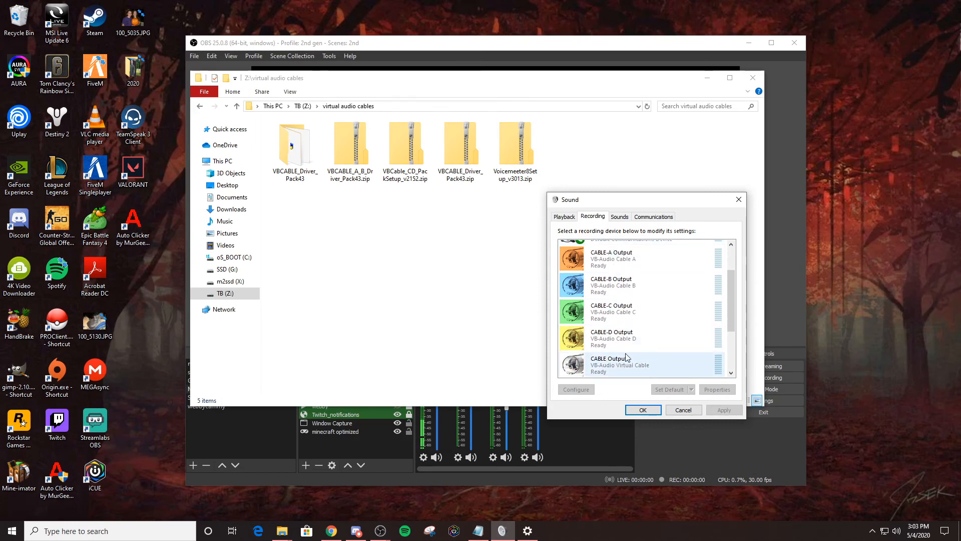
pyautogui.rightClick(605, 265)
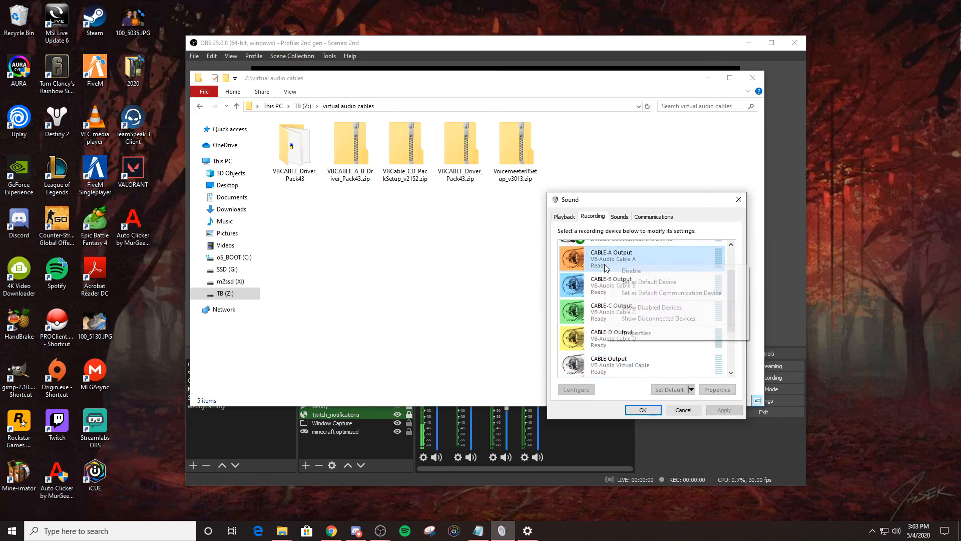
pyautogui.click(635, 333)
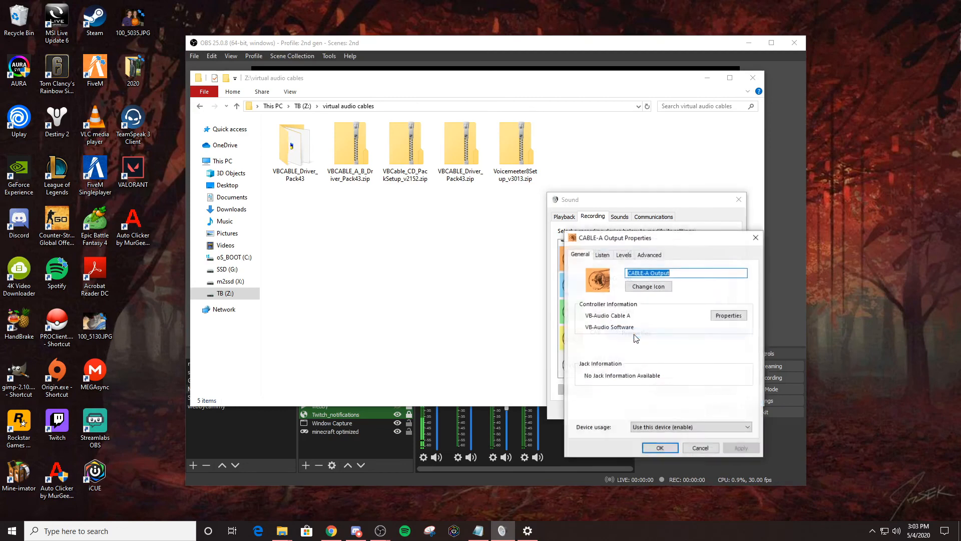
pyautogui.click(604, 256)
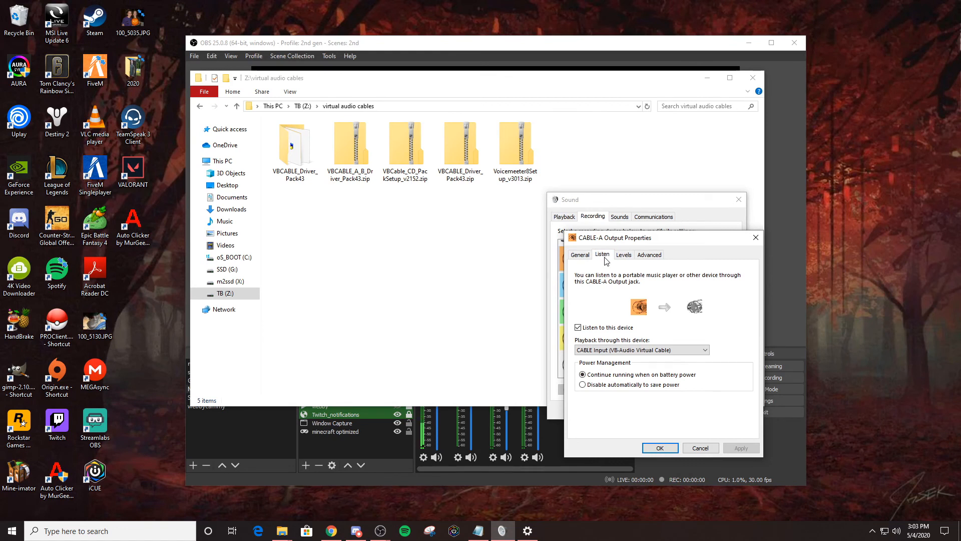
pyautogui.click(598, 350)
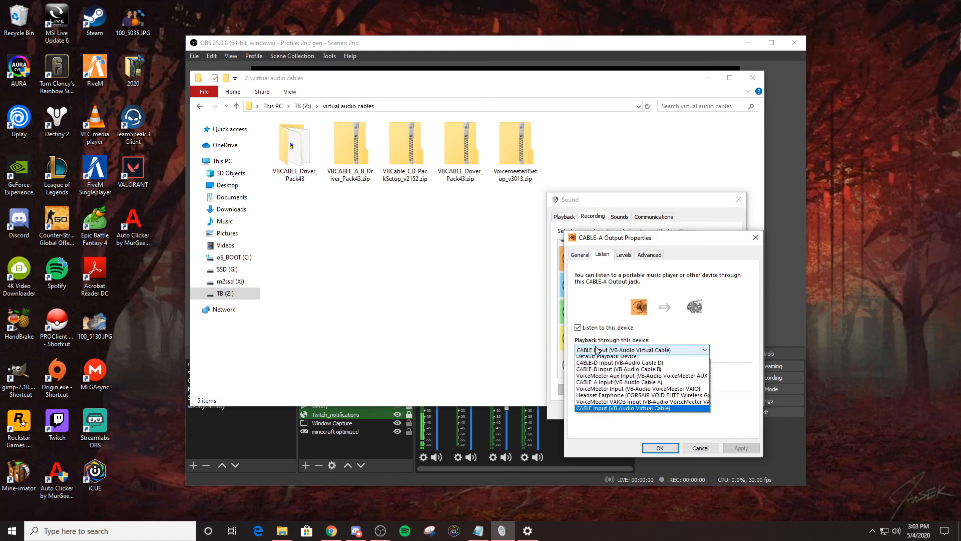
pyautogui.click(610, 411)
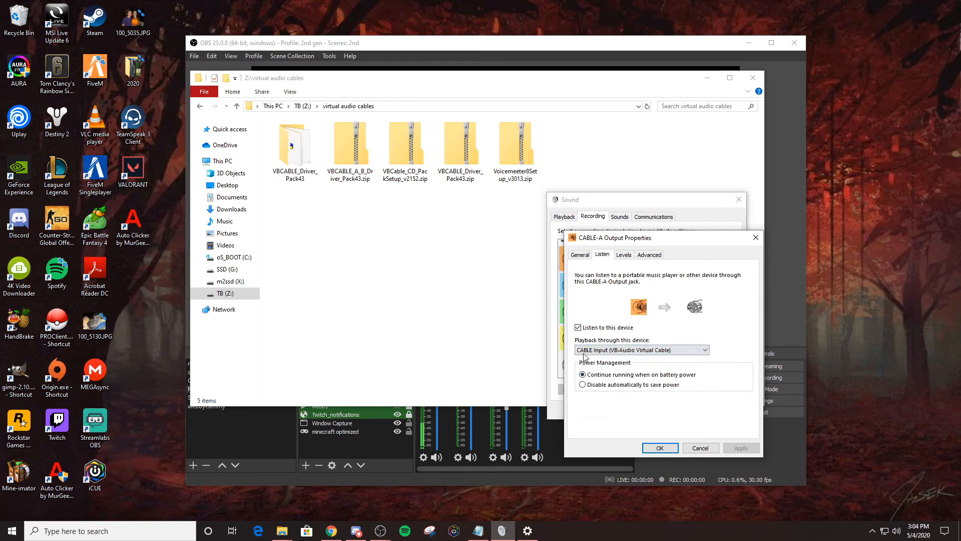
pyautogui.click(660, 448)
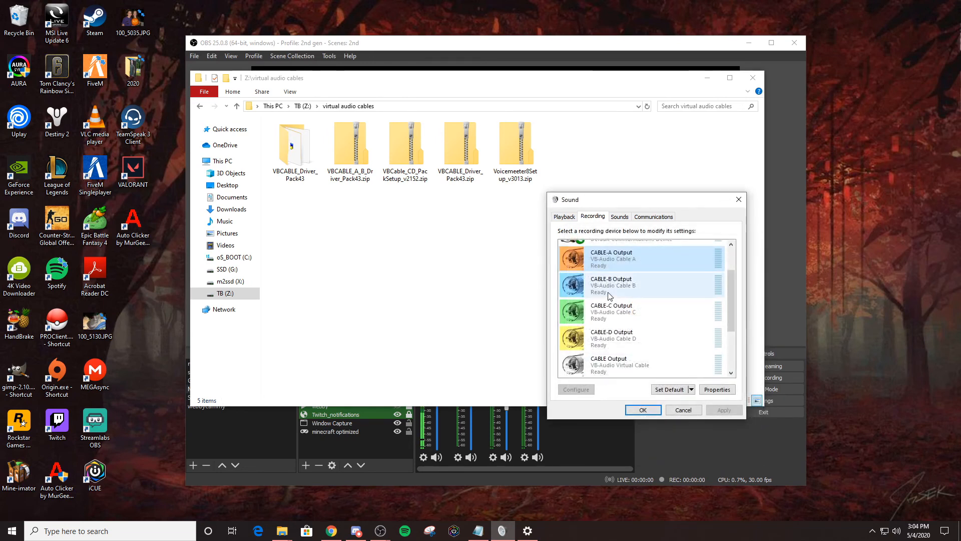
# Review the playback device choices in CABLE-B Output's Listen properties and close them with CABLE Input (VB-Audio Virtual Cable) selected
pyautogui.rightClick(604, 282)
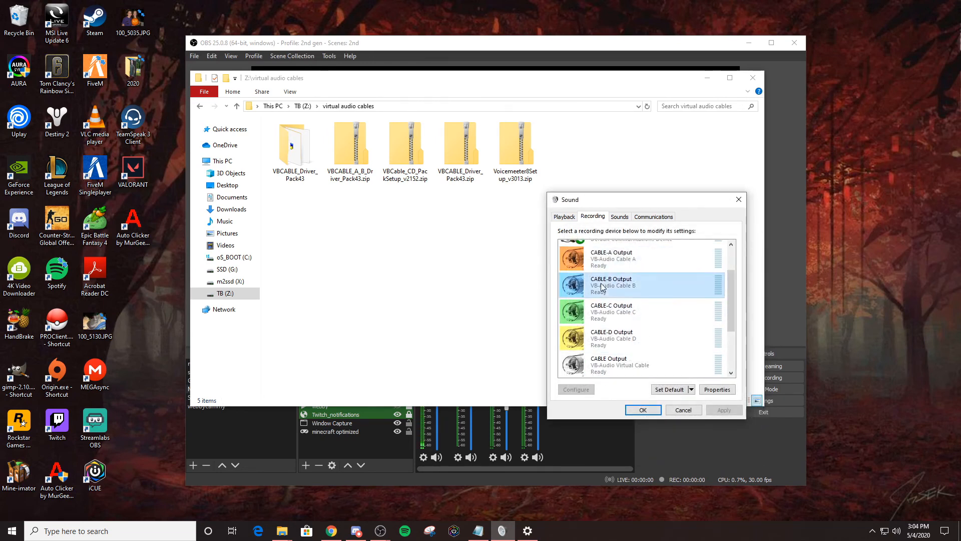
pyautogui.click(633, 352)
pyautogui.click(603, 255)
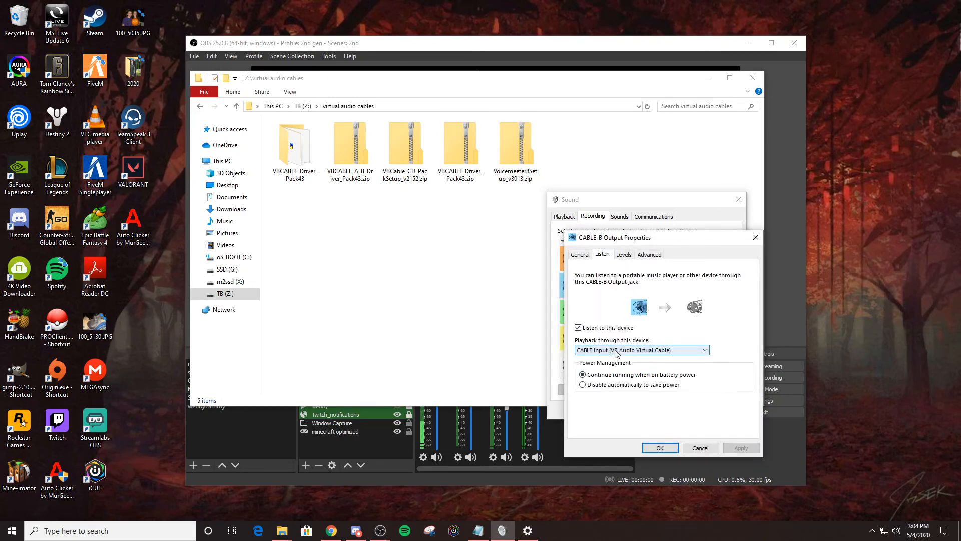
pyautogui.click(617, 351)
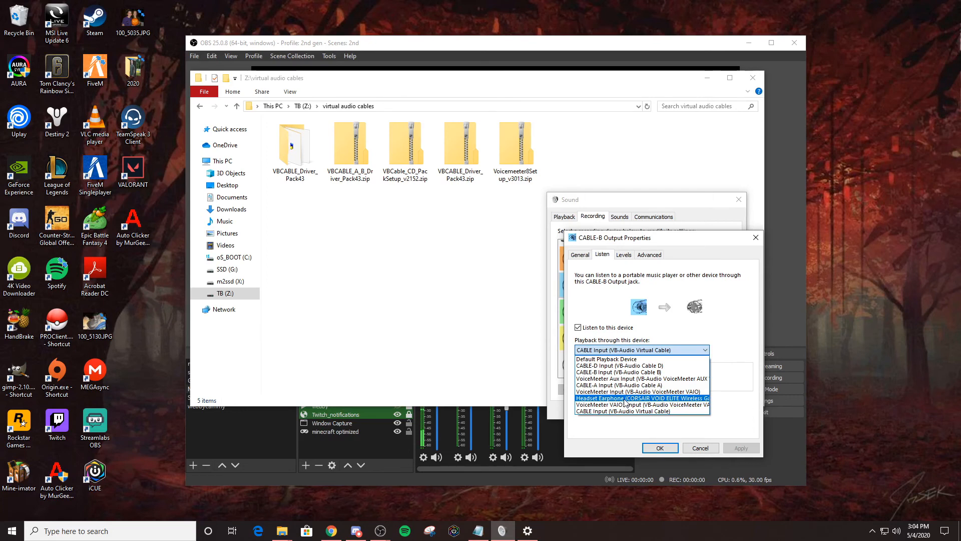
pyautogui.click(597, 435)
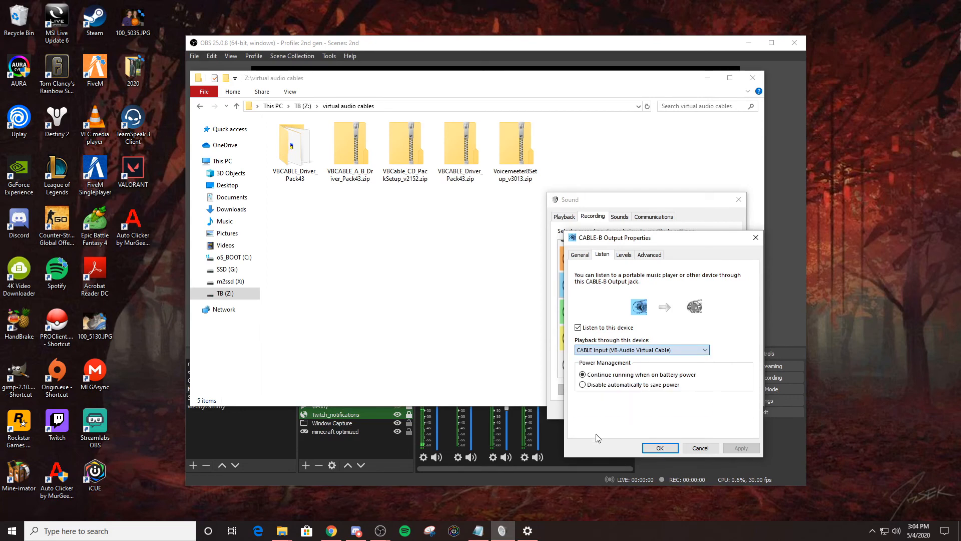
pyautogui.click(660, 447)
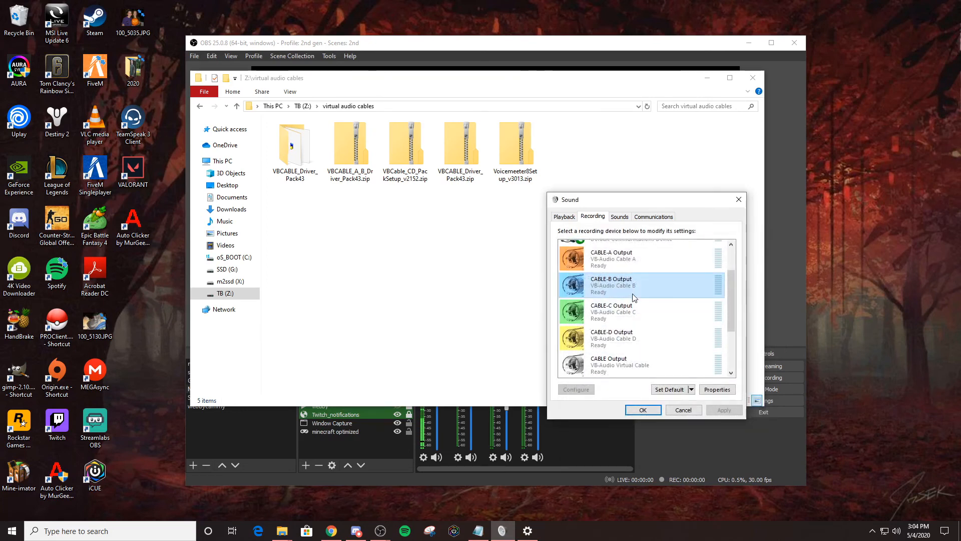
# Move the Sound dialog aside, bring back the Settings window and review the per-app volume and device list
pyautogui.moveTo(720, 201); pyautogui.dragTo(640, 185)
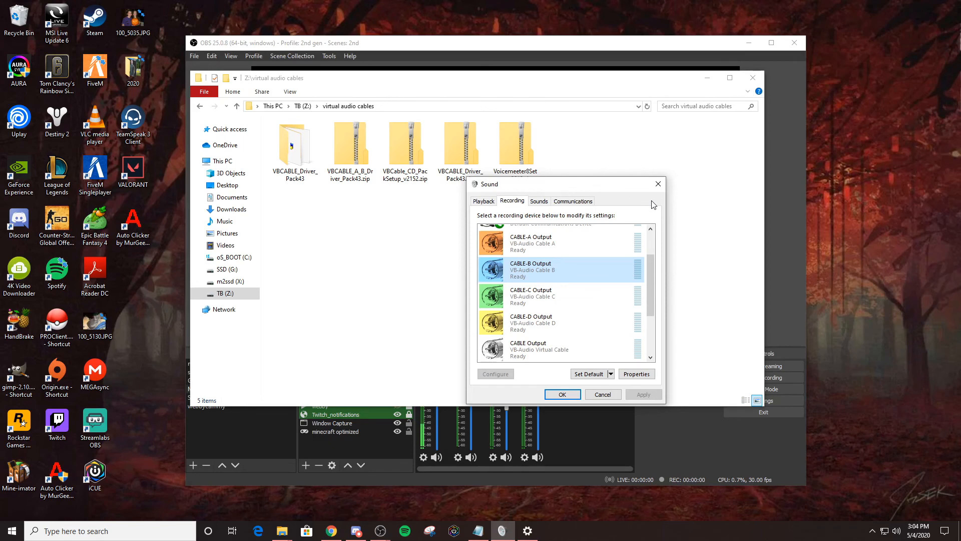
pyautogui.click(528, 531)
pyautogui.scroll(3, 322, 210)
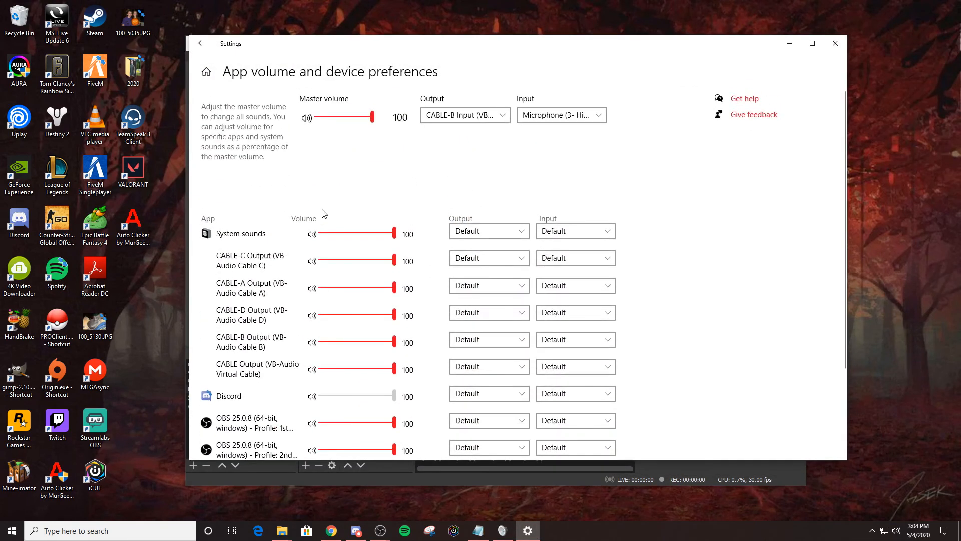
pyautogui.scroll(-3, 279, 190)
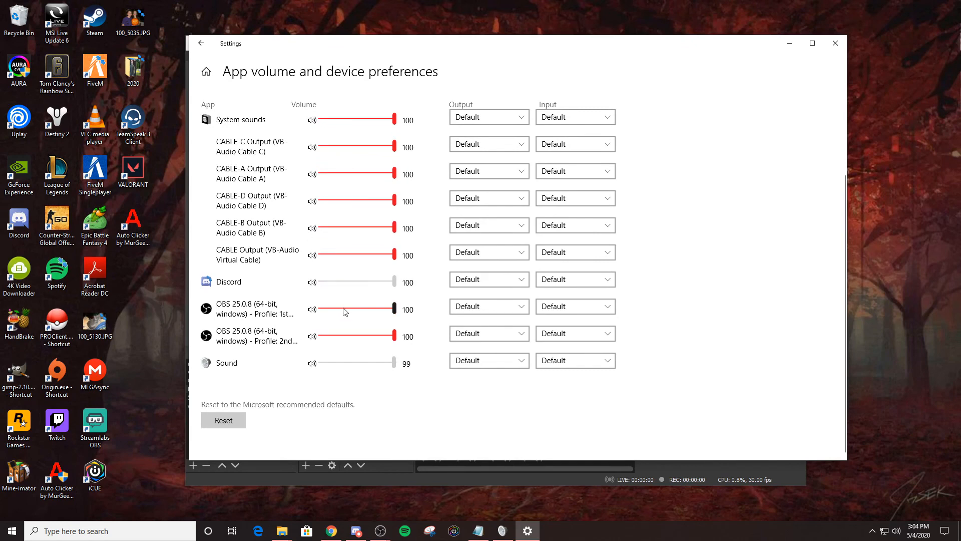
pyautogui.scroll(3, 292, 336)
# Return to the Sound settings page and choose Microphone (3- High Definition Audio Device) as the input device
pyautogui.click(201, 43)
pyautogui.scroll(-2, 428, 287)
pyautogui.click(428, 282)
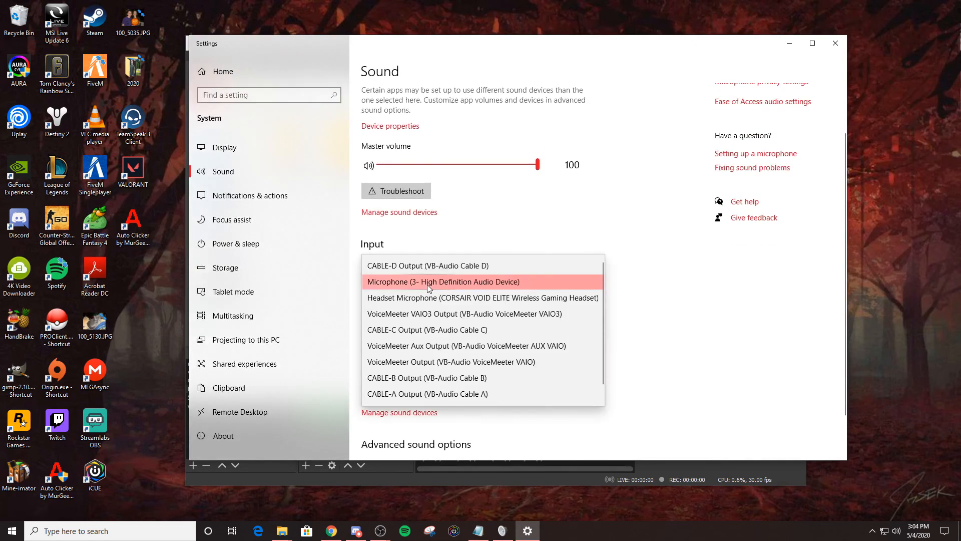
pyautogui.click(427, 285)
pyautogui.press('Up')
pyautogui.press('Down')
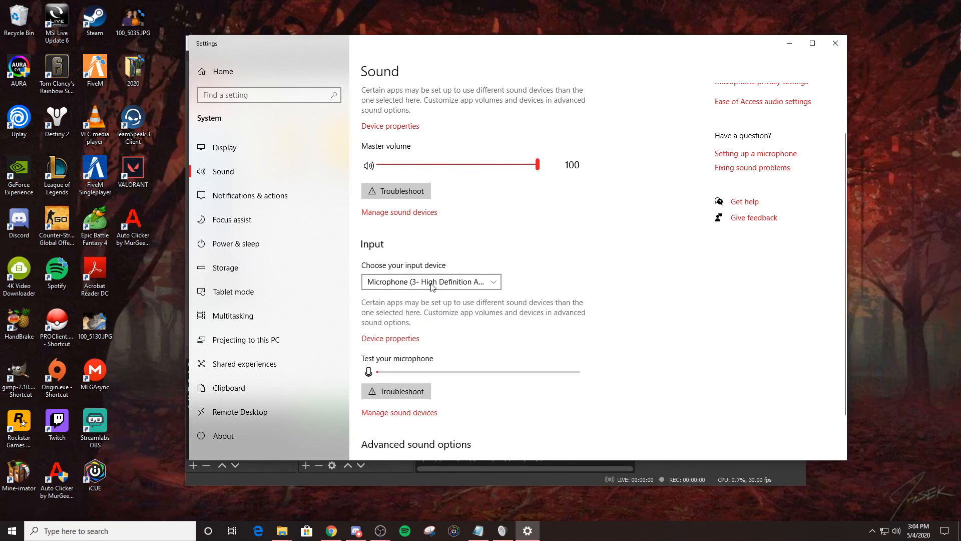
pyautogui.click(432, 281)
pyautogui.click(432, 281)
# Review the available output devices on the Sound settings page without choosing a different one
pyautogui.scroll(2, 480, 241)
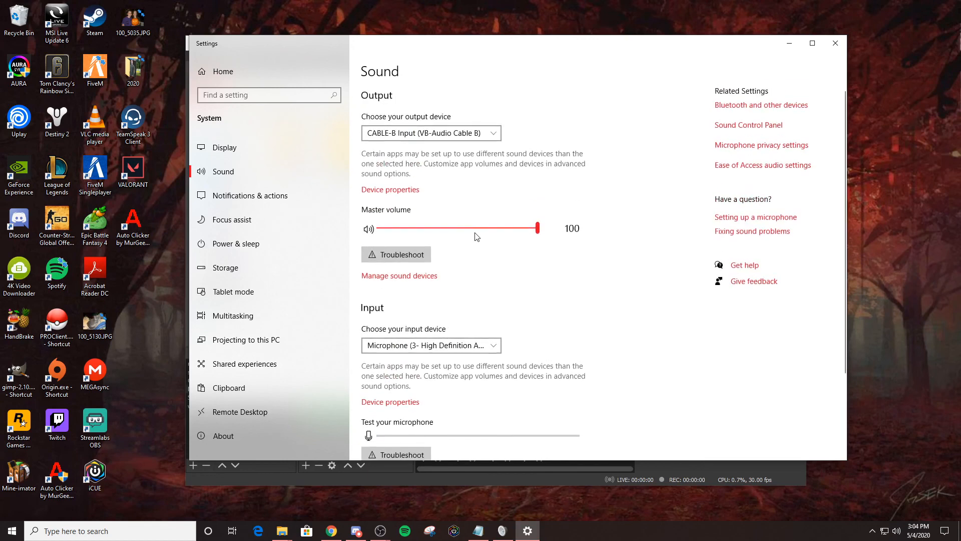
pyautogui.click(435, 137)
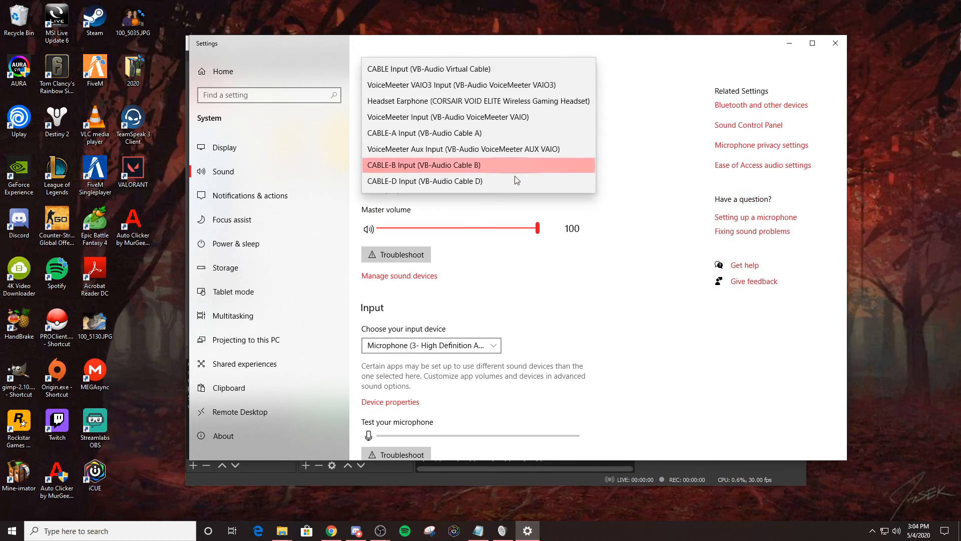
pyautogui.click(592, 231)
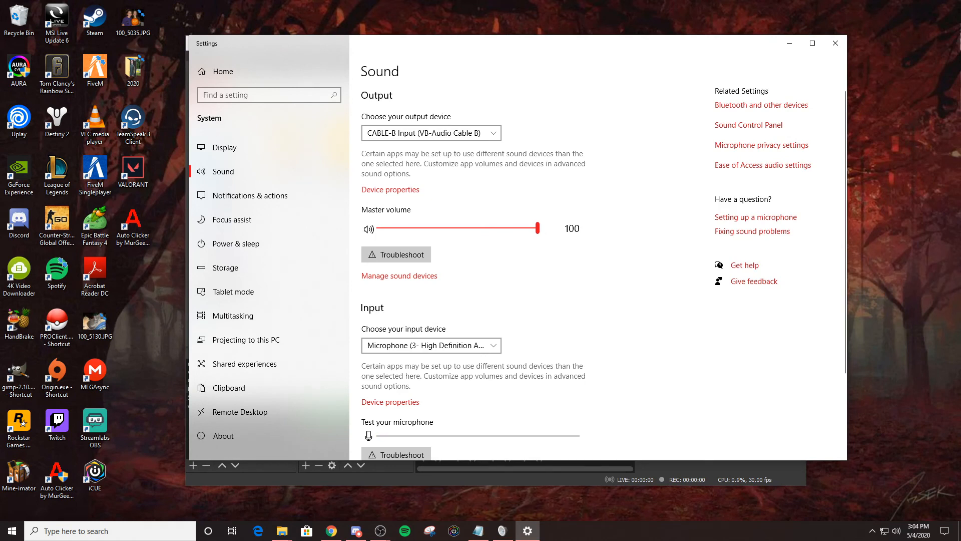
# Switch to Discord, choose CABLE-D Input (VB-Audio Cable D) as the voice output device, and return to the Windows Sound settings
pyautogui.hotkey('alt', 'Tab')
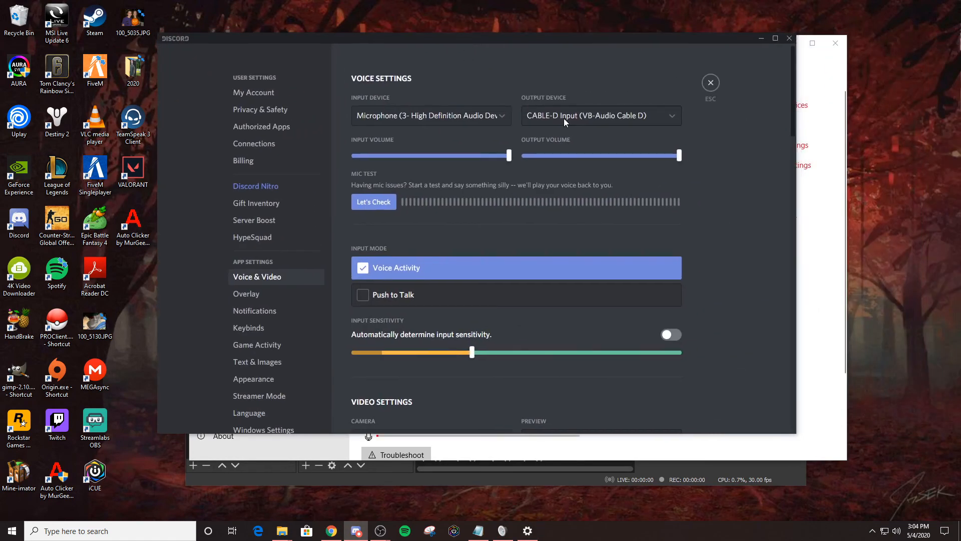
pyautogui.click(563, 118)
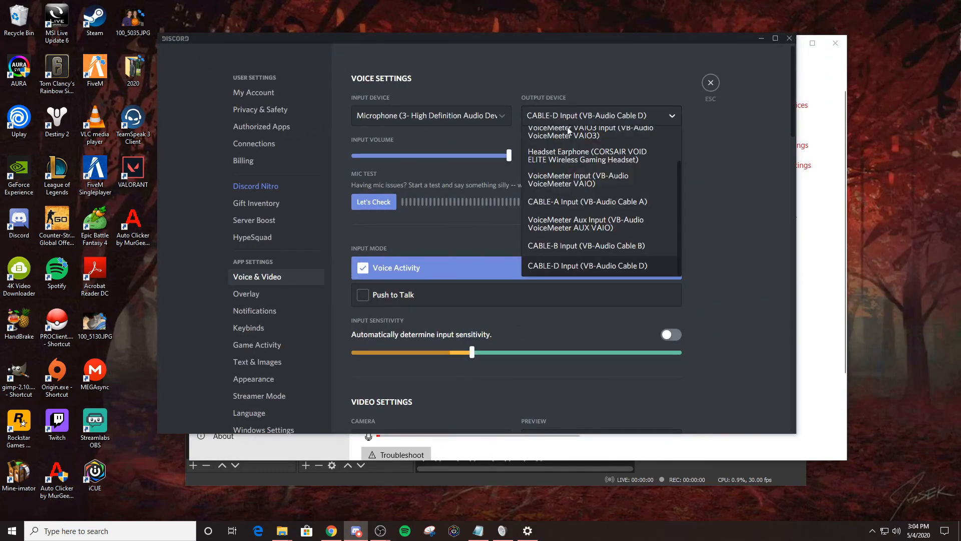
pyautogui.click(597, 266)
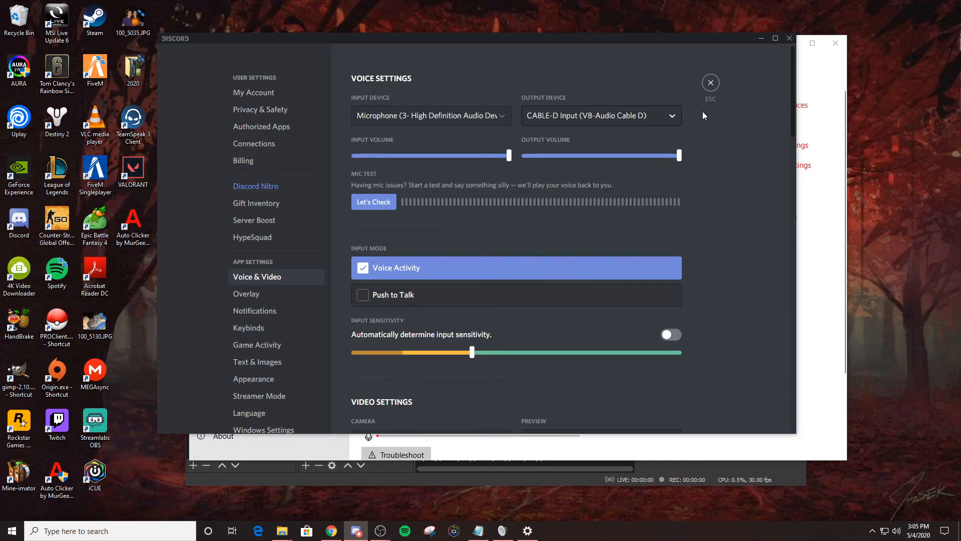
pyautogui.click(710, 84)
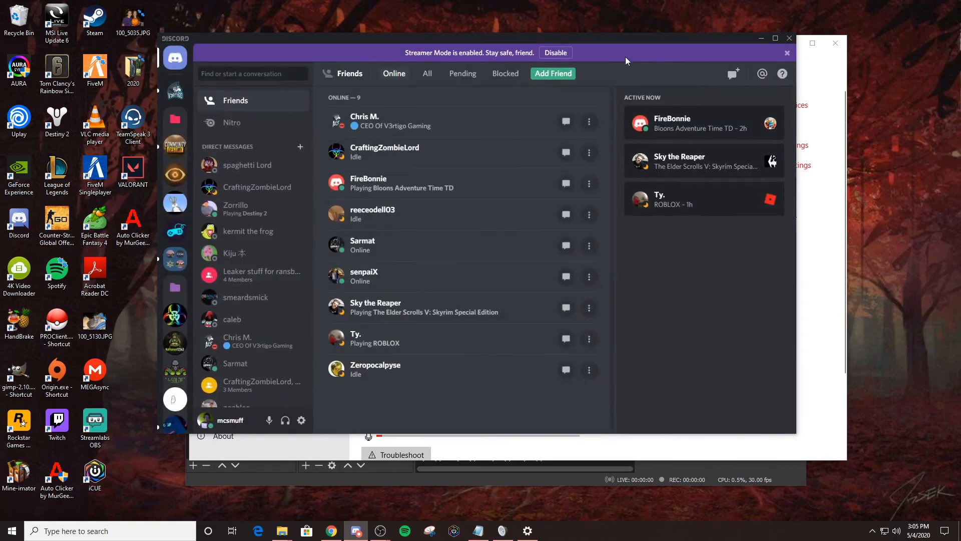
pyautogui.moveTo(440, 38); pyautogui.dragTo(960, 61)
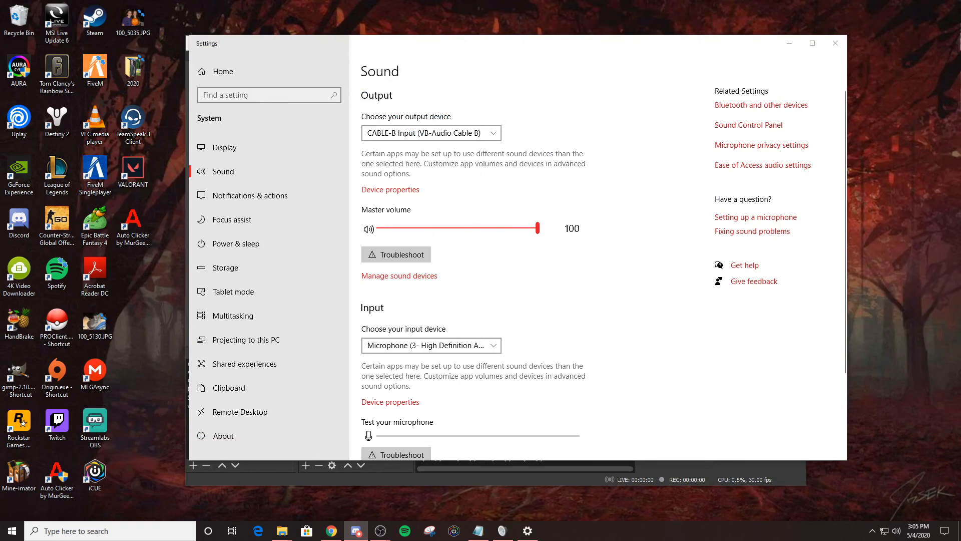
pyautogui.hotkey('alt', 'Tab')
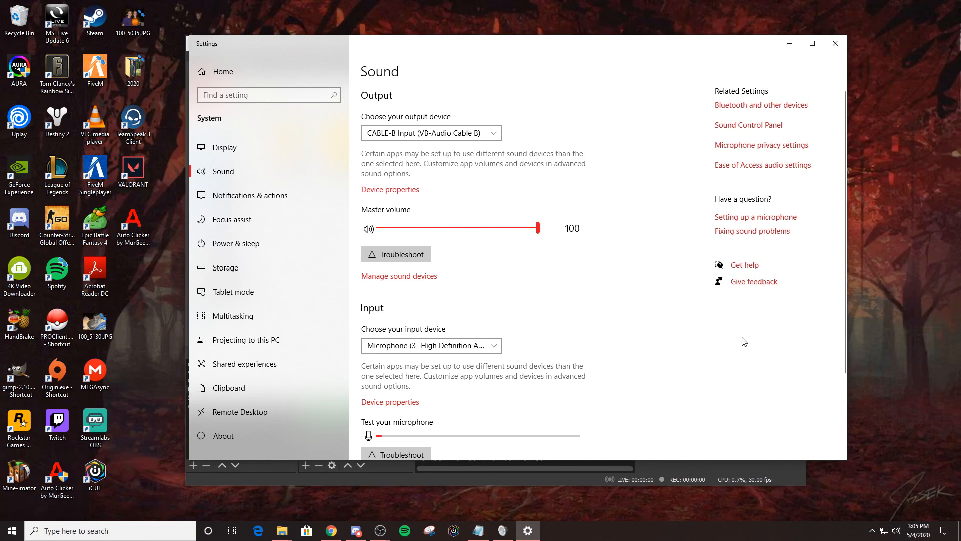
# Open App volume and device preferences and examine the output and input device choices for the OBS 1st profile entry
pyautogui.scroll(-3, 744, 342)
pyautogui.click(494, 414)
pyautogui.scroll(-3, 435, 253)
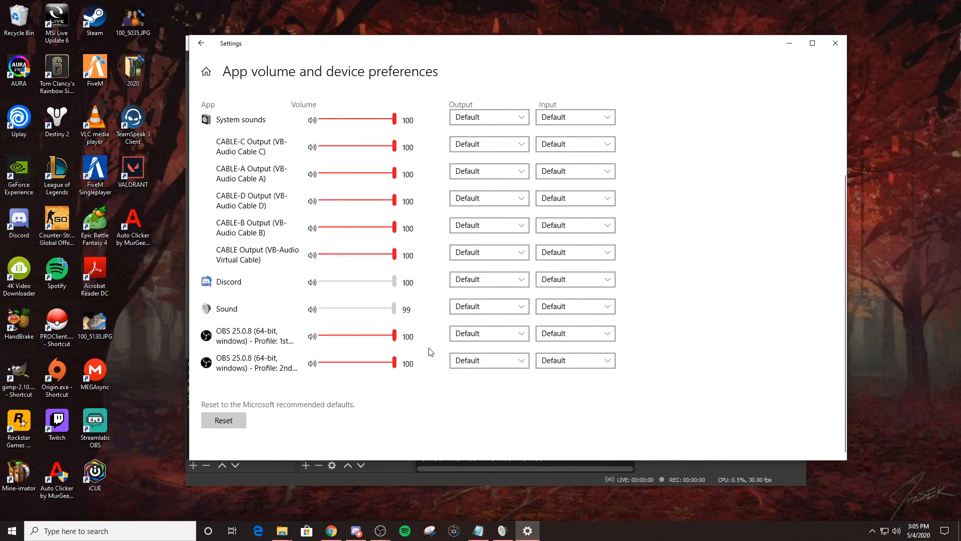
pyautogui.scroll(1, 436, 299)
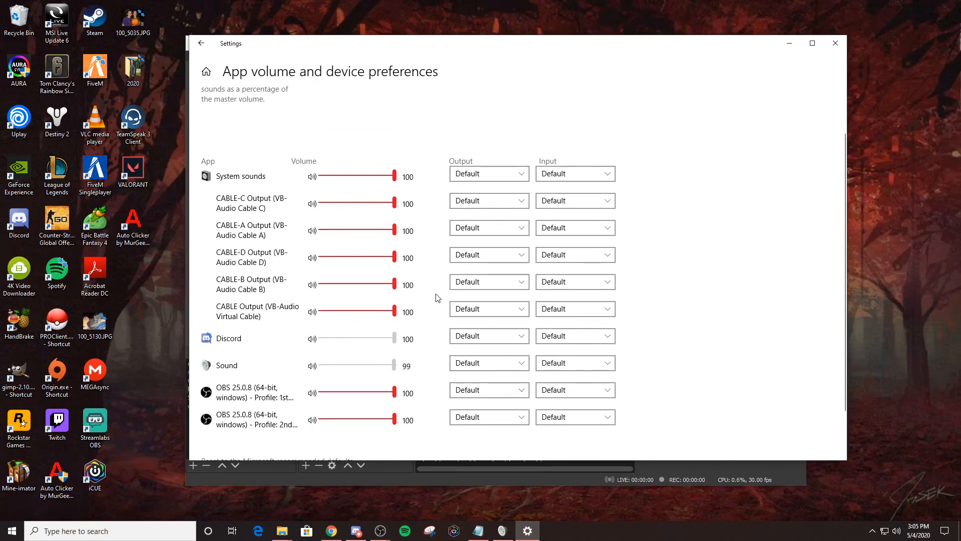
pyautogui.scroll(-1, 436, 298)
pyautogui.click(471, 340)
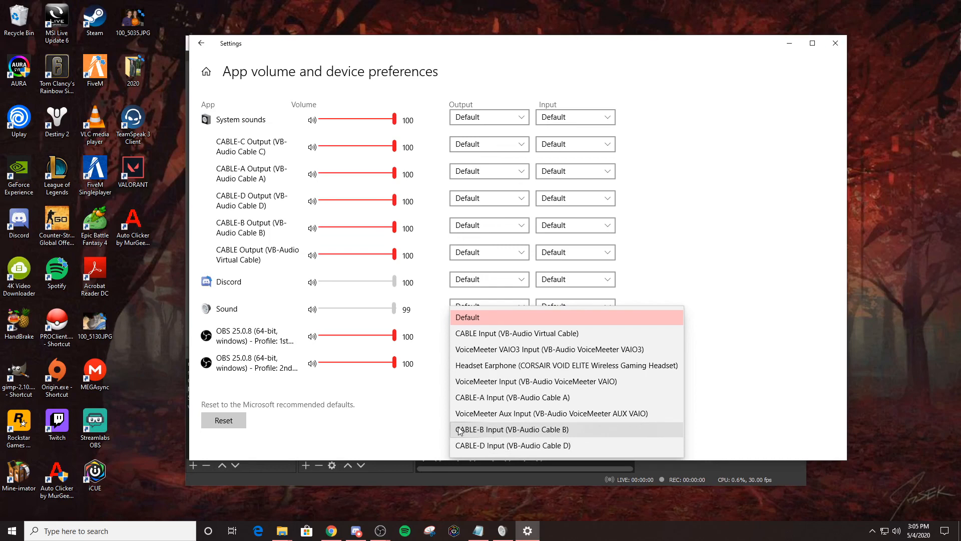
pyautogui.click(434, 435)
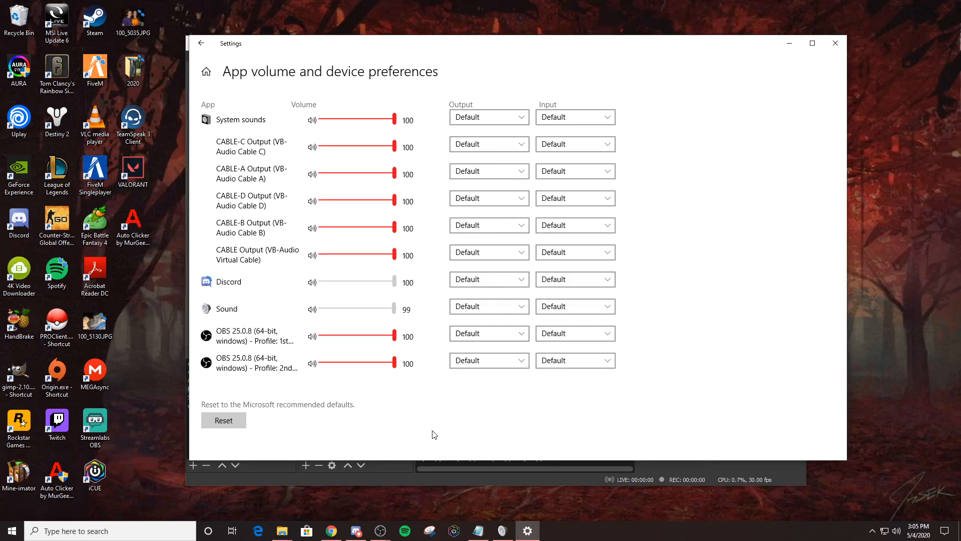
pyautogui.click(474, 332)
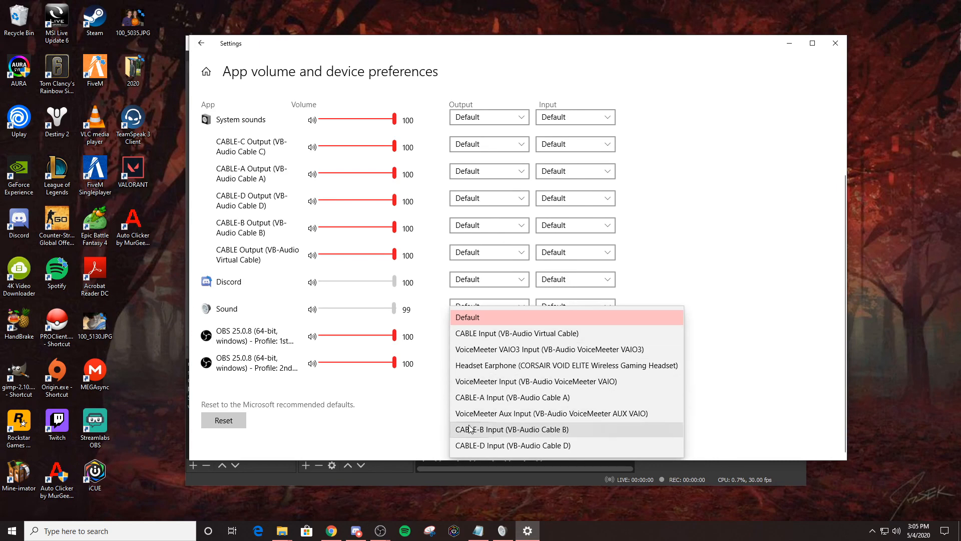
pyautogui.click(428, 410)
pyautogui.click(566, 334)
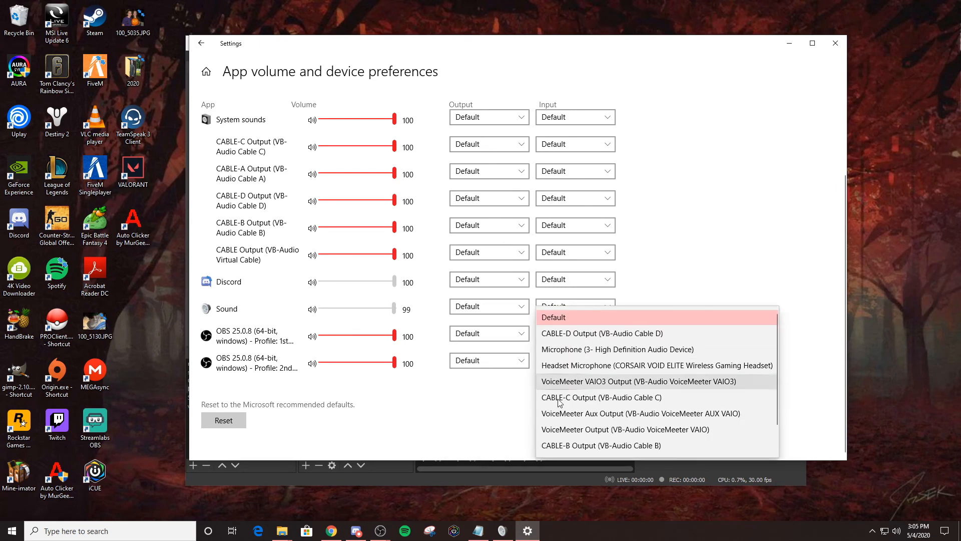
pyautogui.click(511, 405)
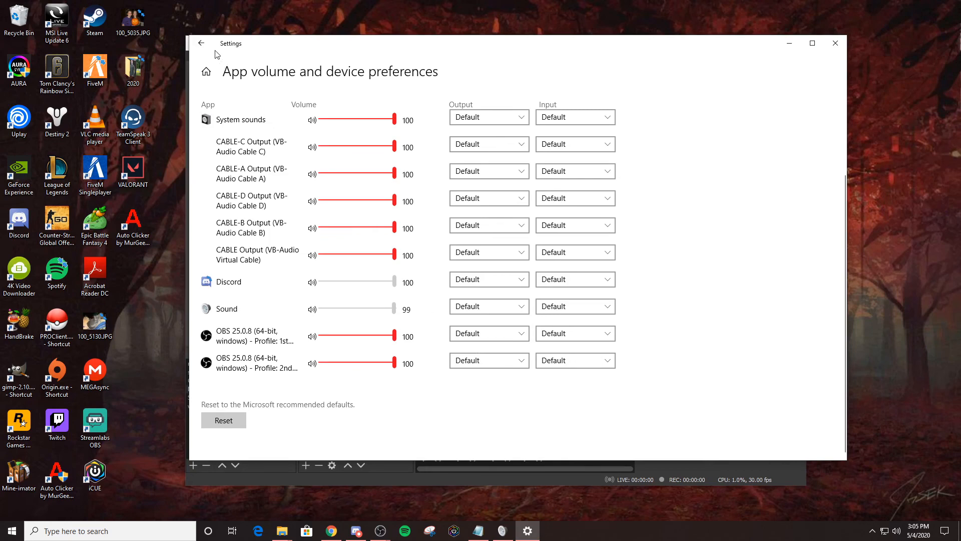
# Go back to the Sound settings page and view the Manage sound devices page for input devices
pyautogui.click(200, 43)
pyautogui.scroll(-3, 502, 333)
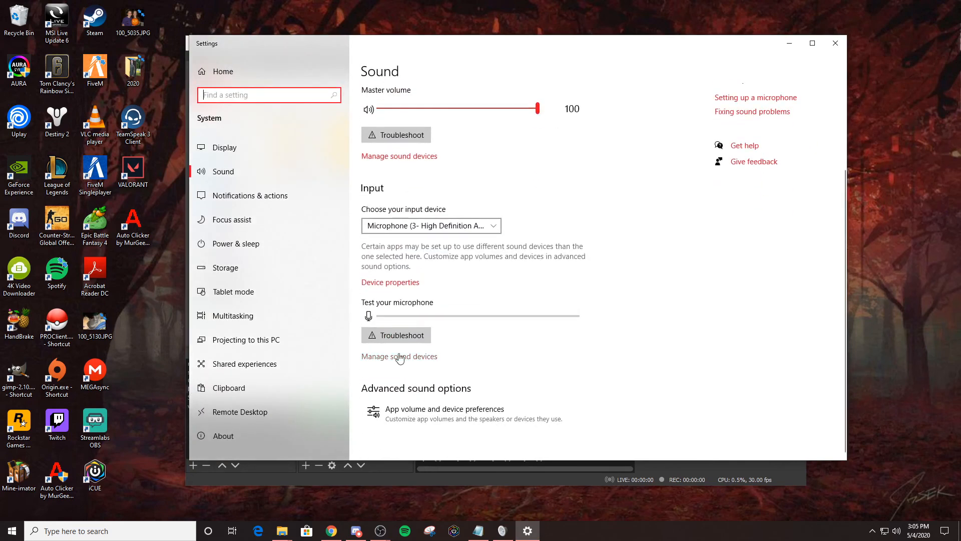
pyautogui.click(400, 358)
pyautogui.click(201, 43)
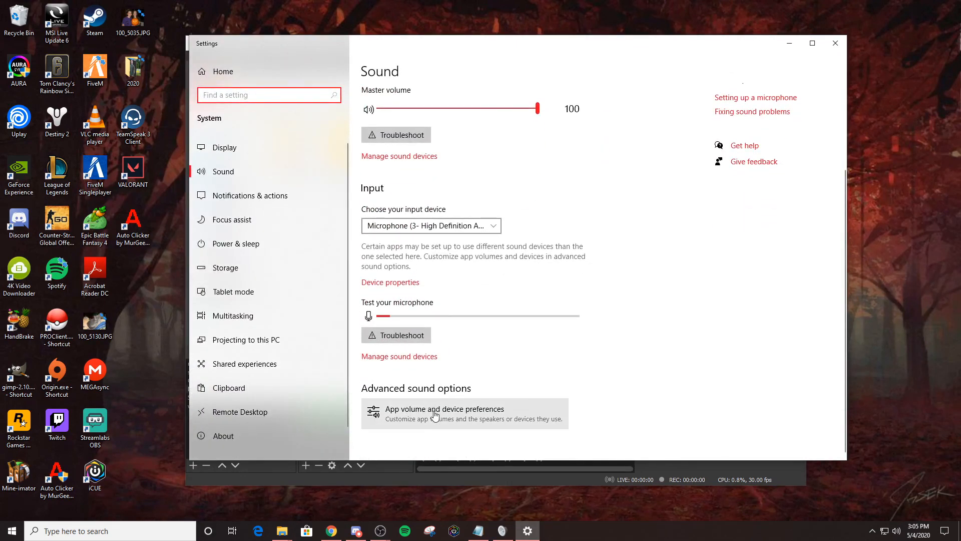
# Examine the output device choices for the CABLE-B Output entry in App volume and device preferences, and return to the Sound settings
pyautogui.click(435, 415)
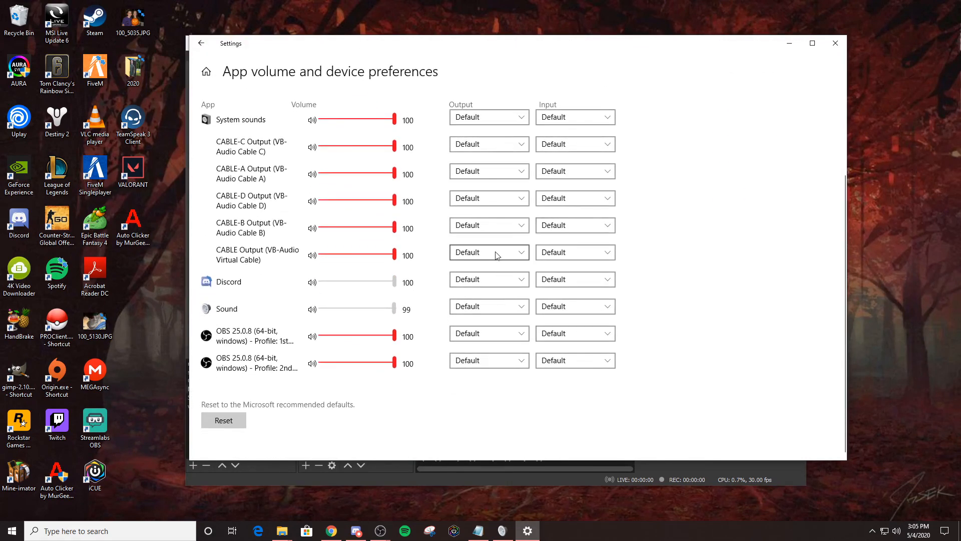
pyautogui.click(496, 226)
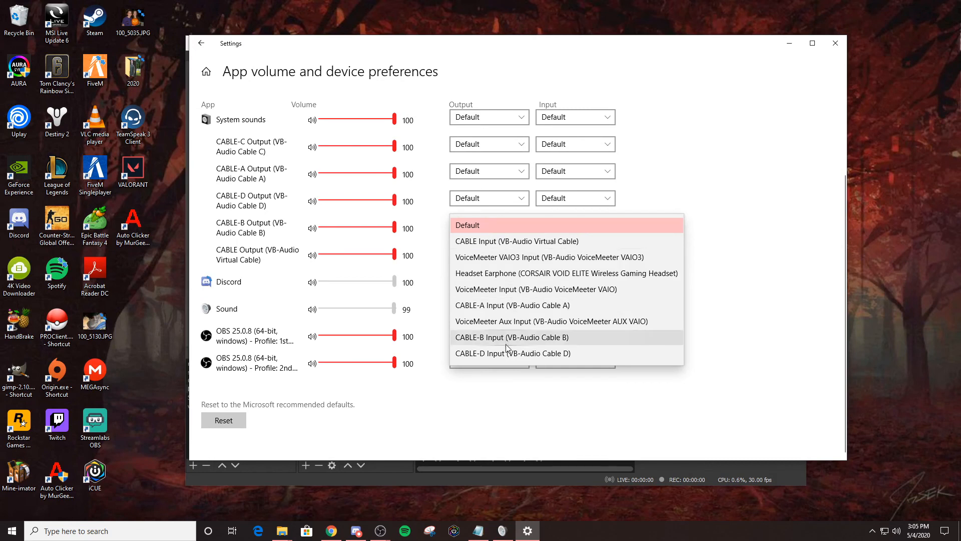
pyautogui.click(509, 433)
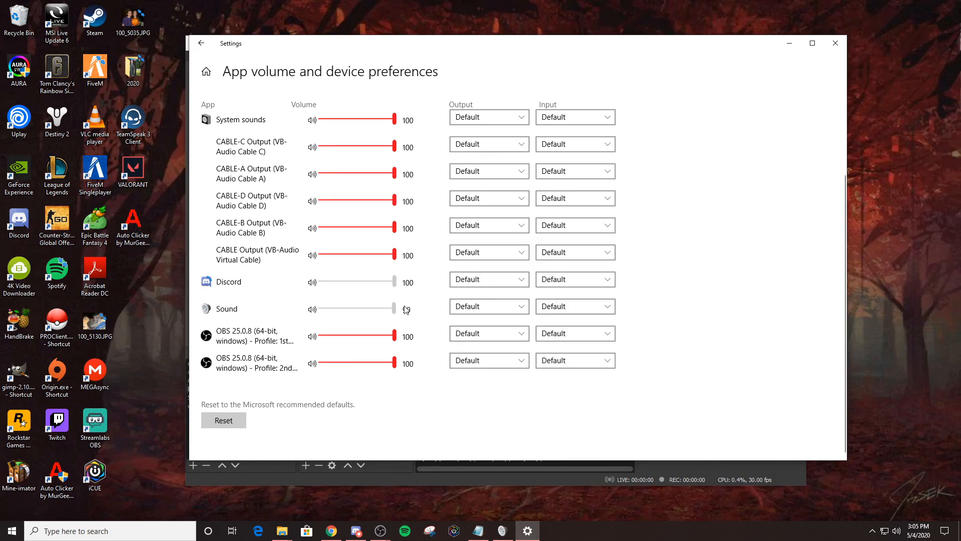
pyautogui.scroll(4, 404, 309)
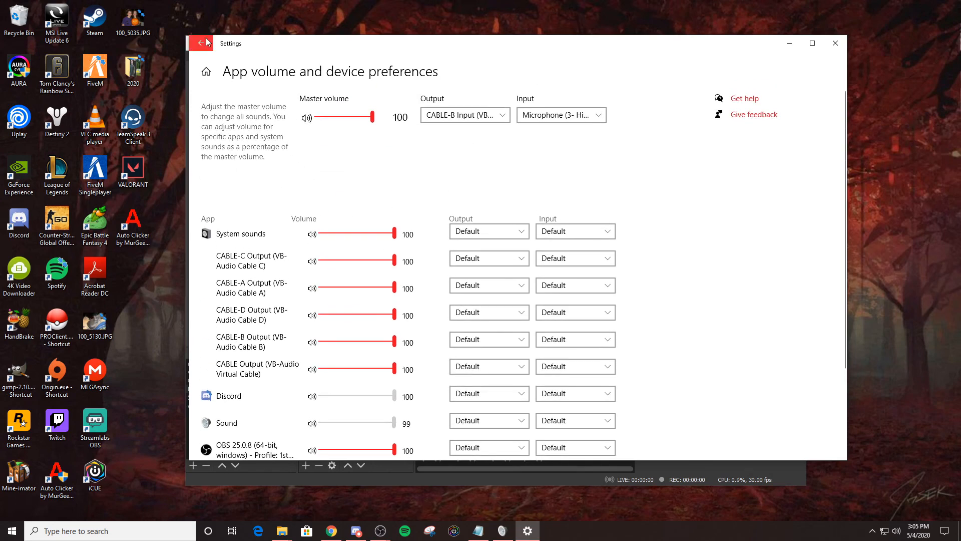
pyautogui.click(203, 44)
# Choose CABLE-B Input (VB-Audio Cable B) as the Windows output device and close Settings
pyautogui.click(408, 132)
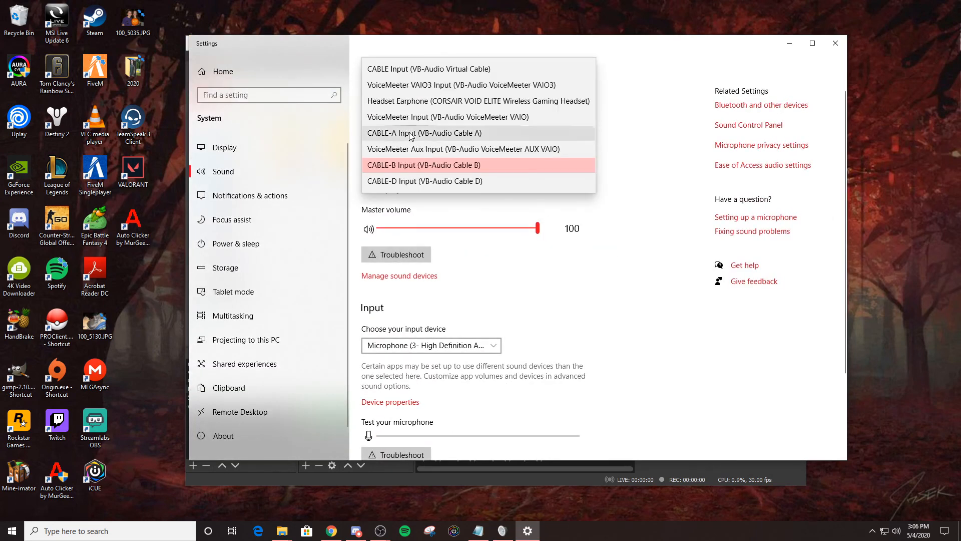
pyautogui.click(418, 167)
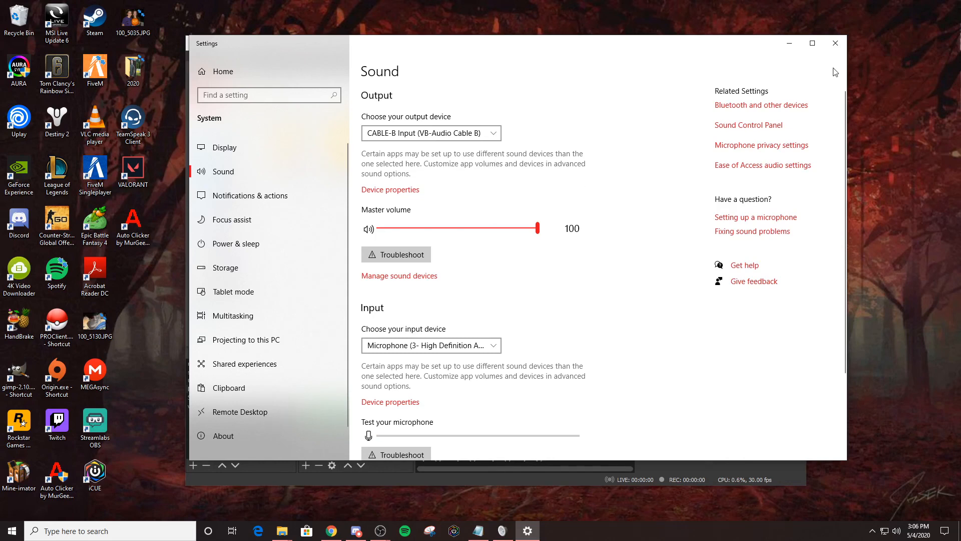
pyautogui.click(836, 43)
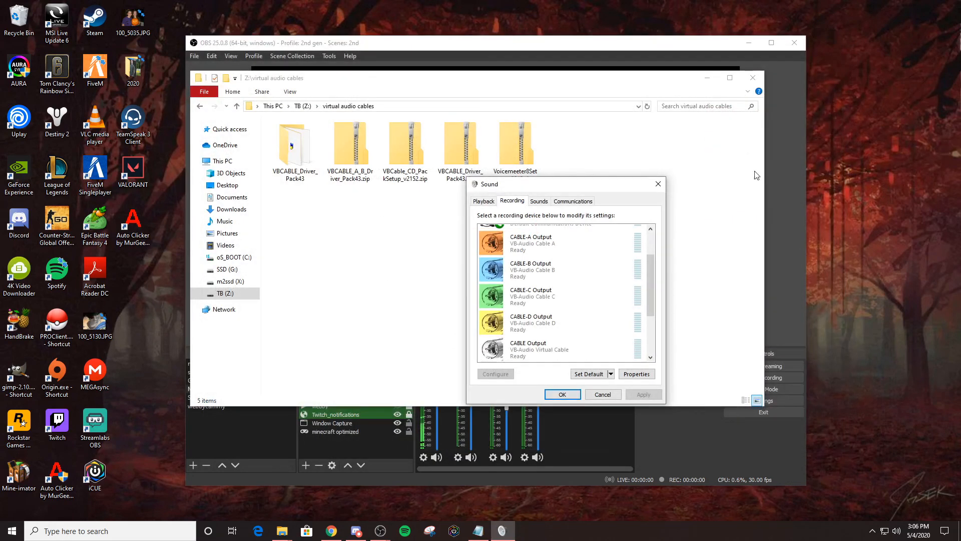
# Switch to OBS and review the recording output settings, picking mp4 as the recording format
pyautogui.click(777, 141)
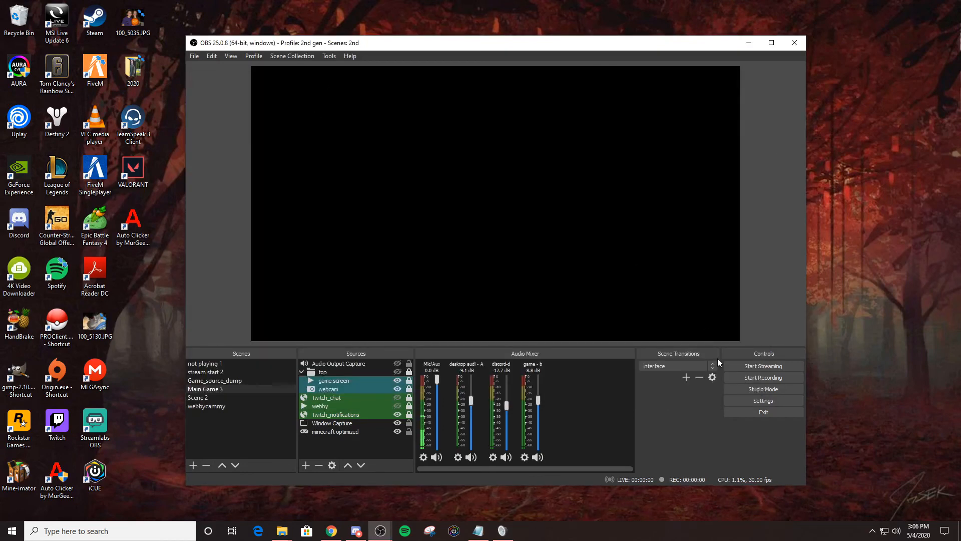
pyautogui.click(763, 400)
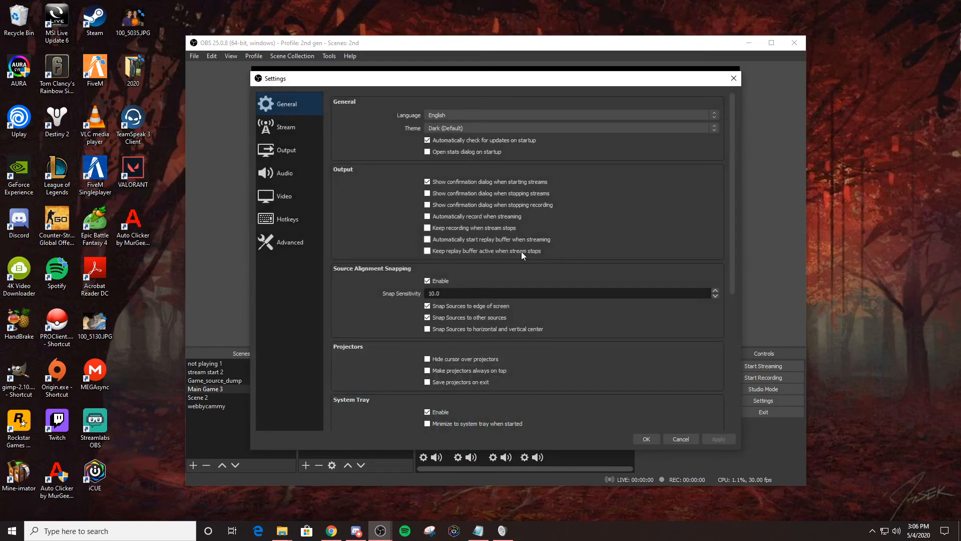
pyautogui.click(300, 151)
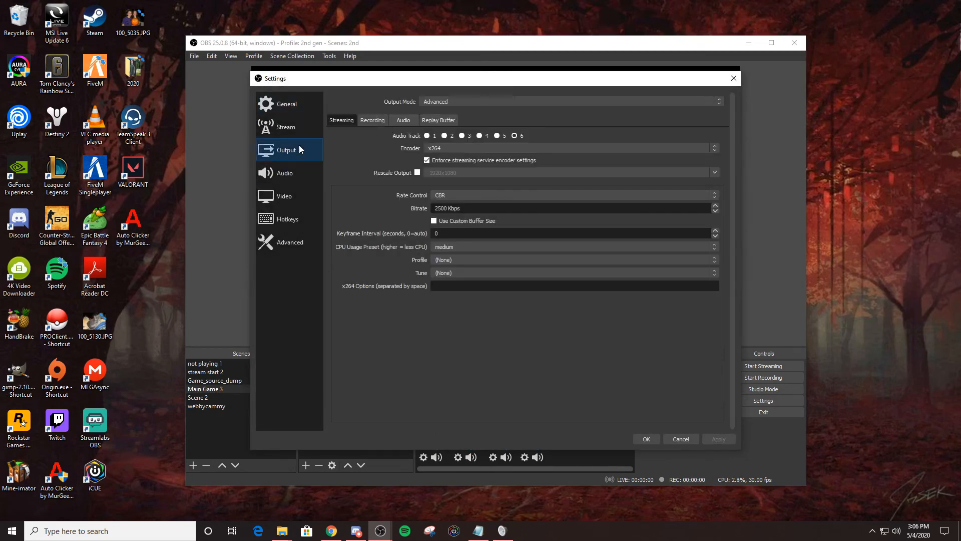
pyautogui.click(376, 122)
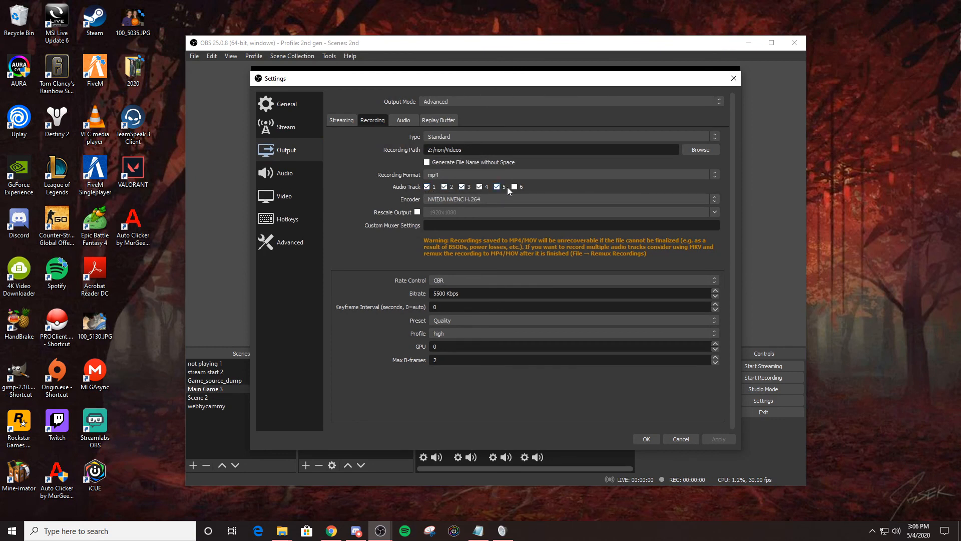
pyautogui.click(476, 174)
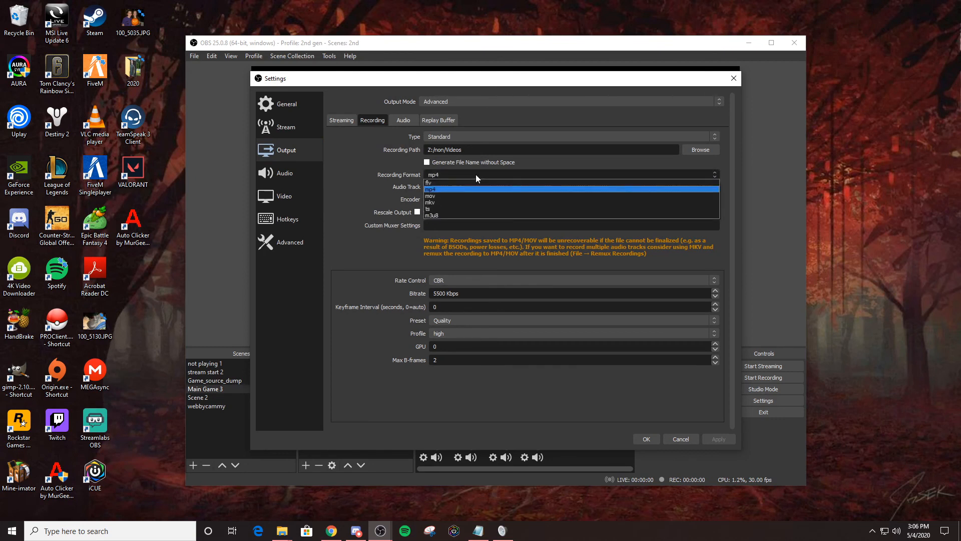
pyautogui.click(443, 188)
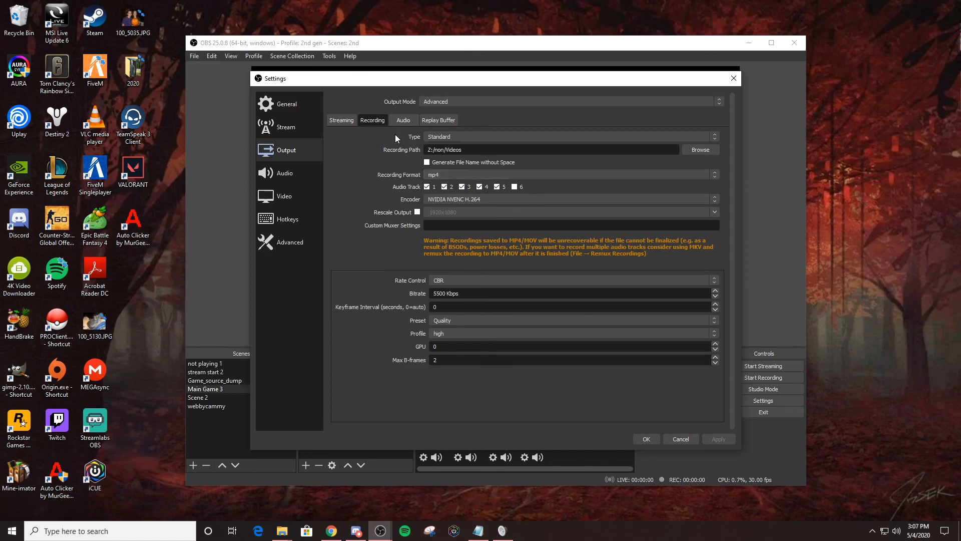
# Review the device choices for Desktop Audio, Mic/Auxiliary Audio and Mic/Auxiliary Audio 3 in the audio settings, keeping the selected devices
pyautogui.click(293, 175)
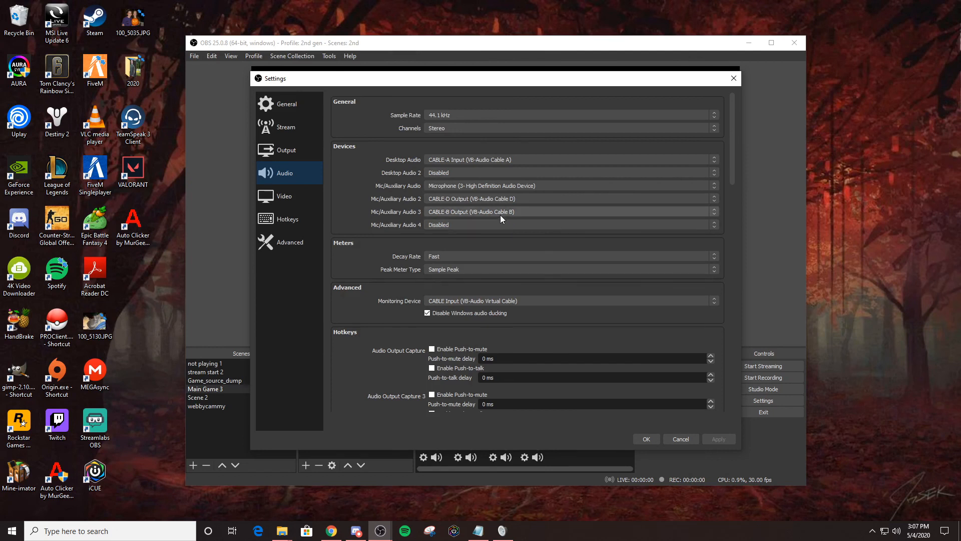
pyautogui.click(481, 160)
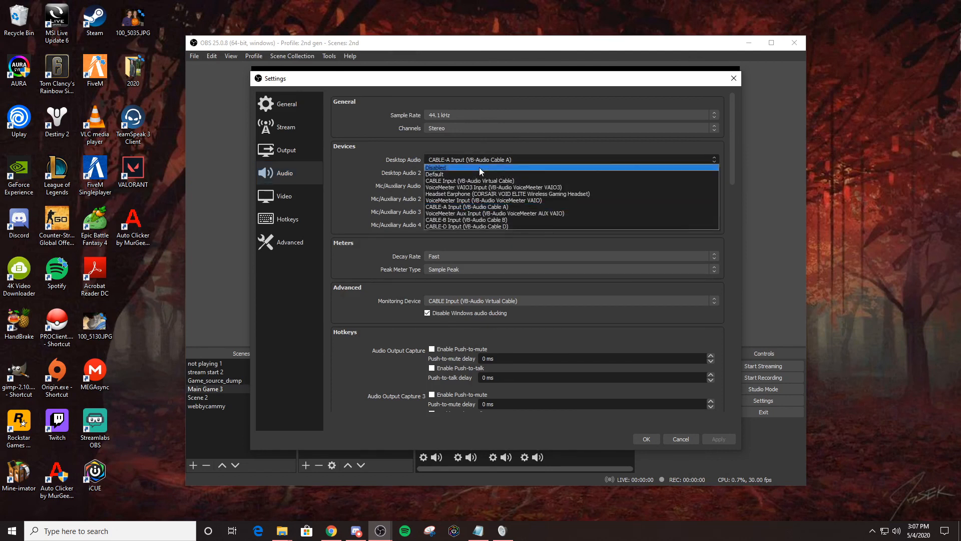
pyautogui.click(468, 163)
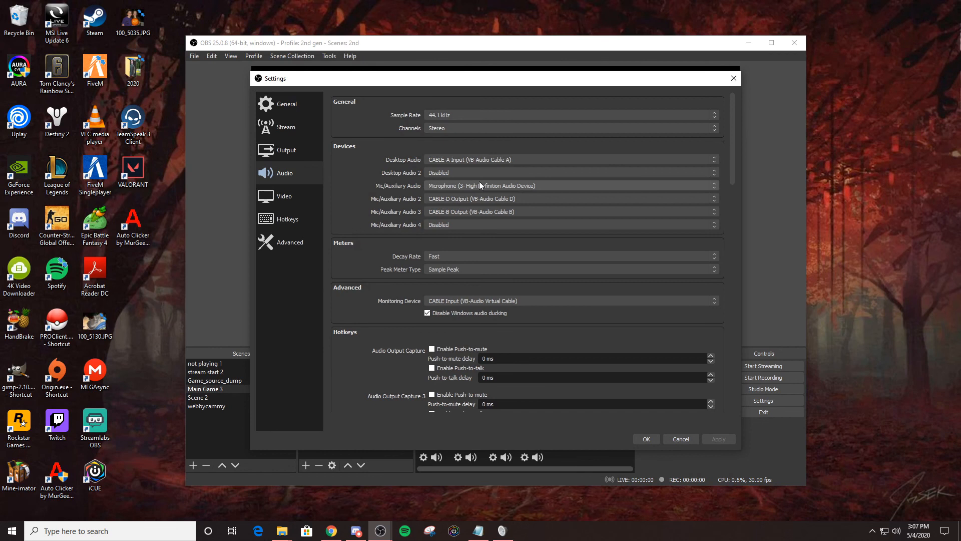
pyautogui.click(479, 185)
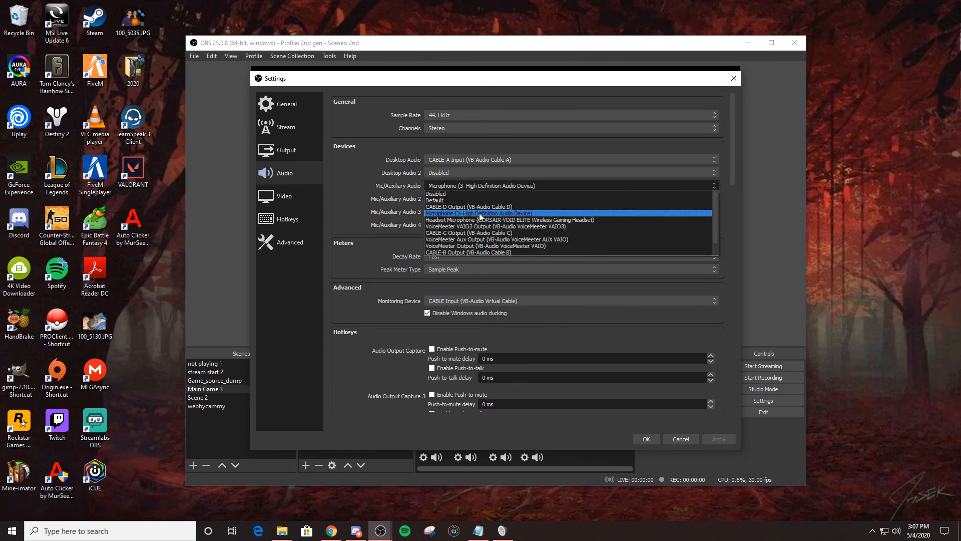
pyautogui.click(480, 214)
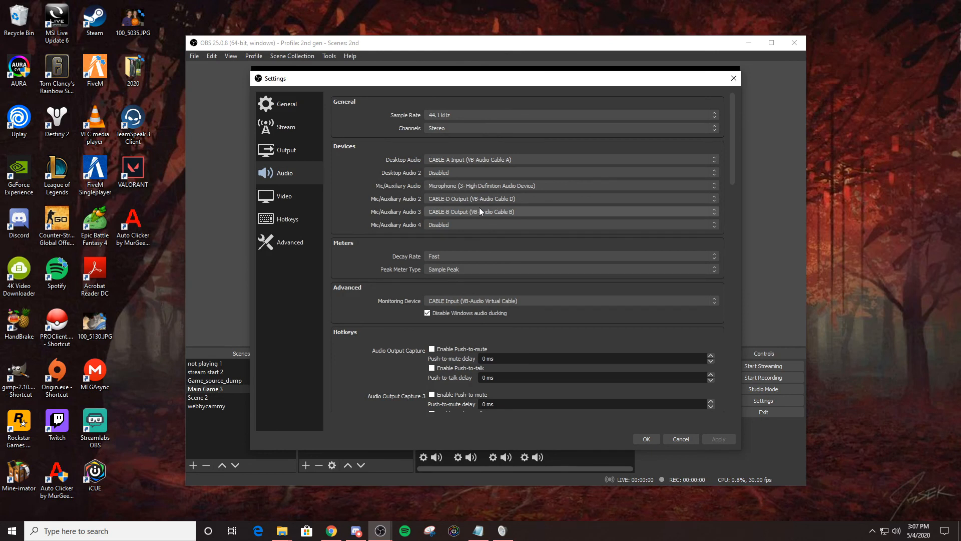
pyautogui.click(479, 210)
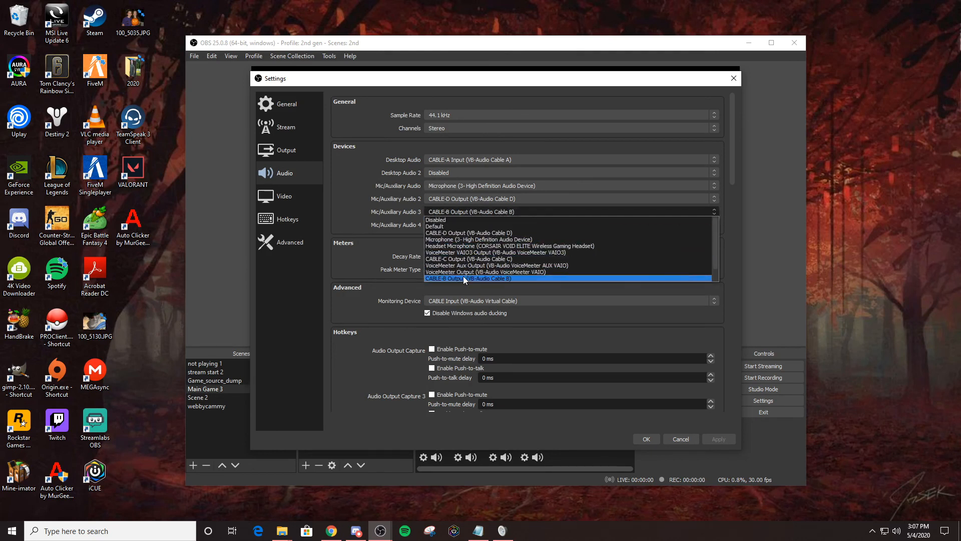
pyautogui.click(464, 278)
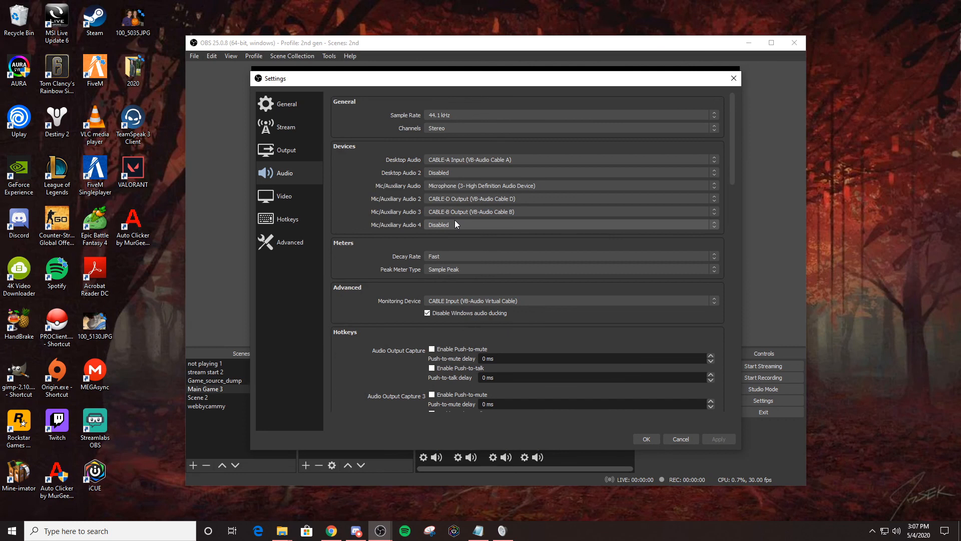
# Examine the audio monitoring device choices, look at the video and output settings, and leave the settings without saving
pyautogui.scroll(-1, 385, 277)
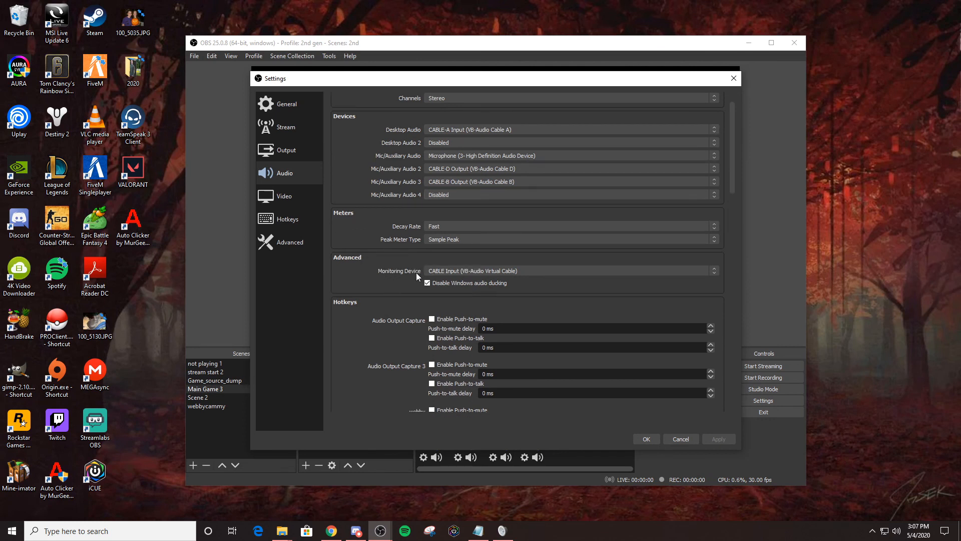
pyautogui.click(458, 274)
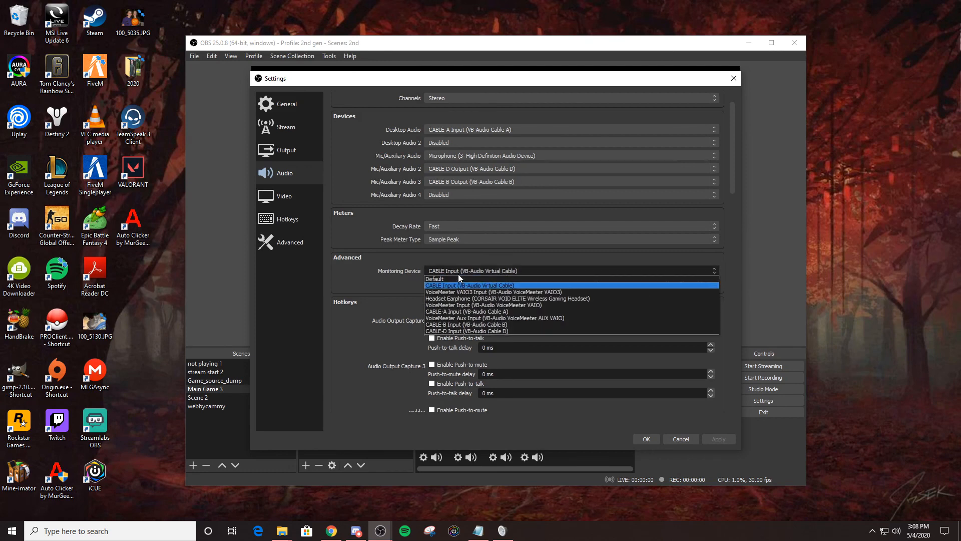
pyautogui.click(480, 279)
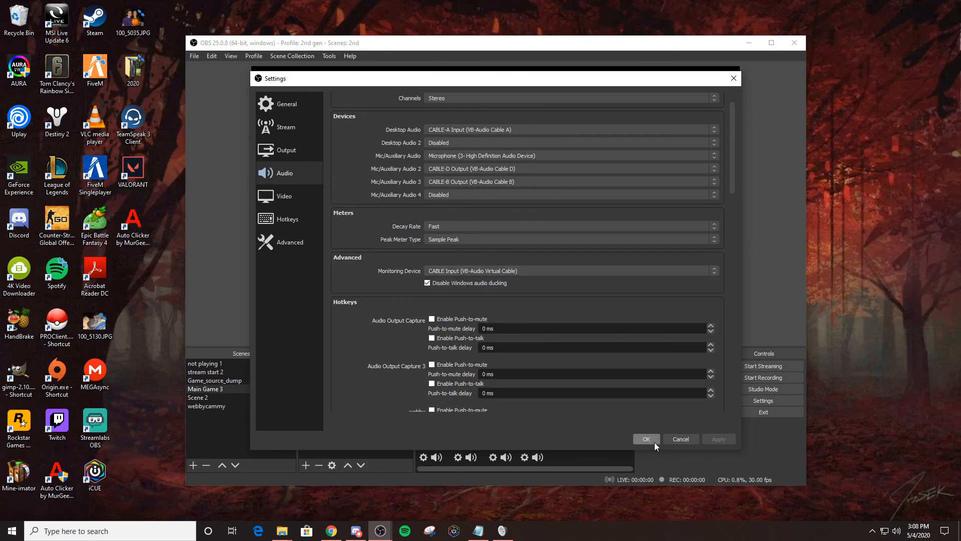
pyautogui.click(299, 195)
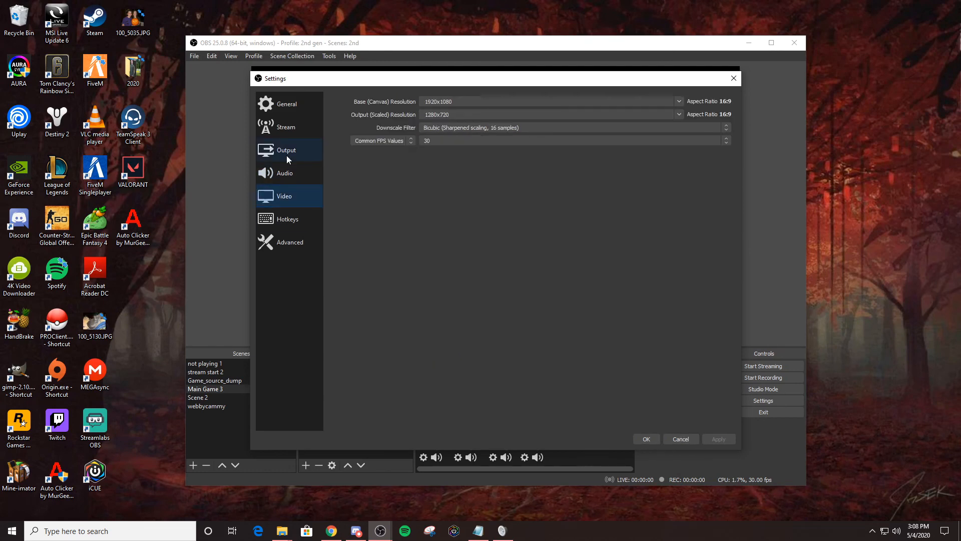
pyautogui.click(286, 155)
pyautogui.click(670, 439)
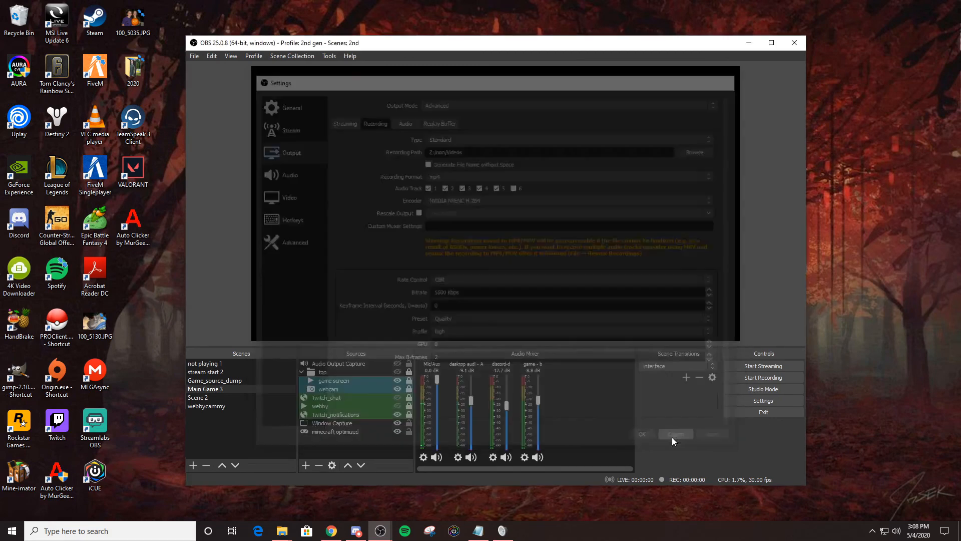
# Clear track 6 for the Mic/Aux, Twitch_notifications and desktop audi - A sources in Advanced Audio Properties, and close the dialog
pyautogui.rightClick(575, 419)
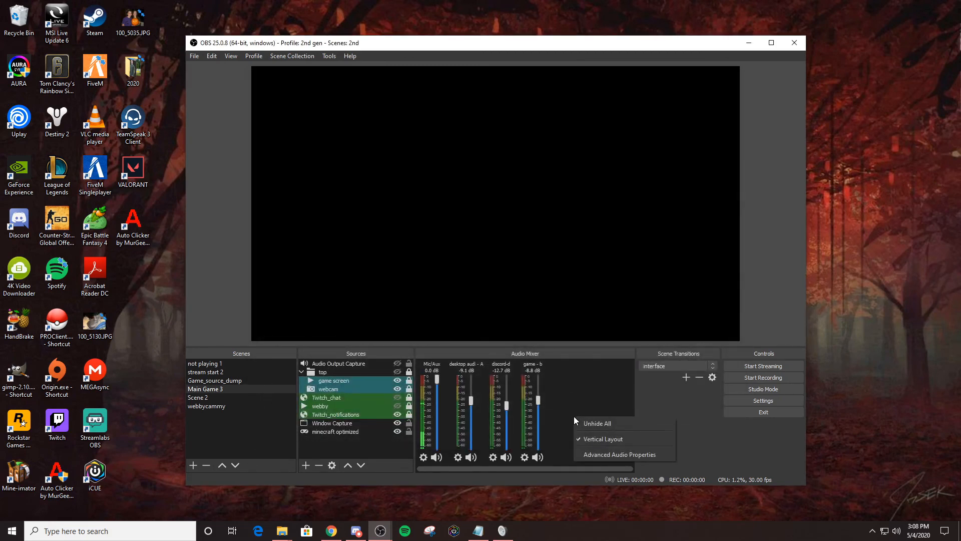
pyautogui.click(602, 458)
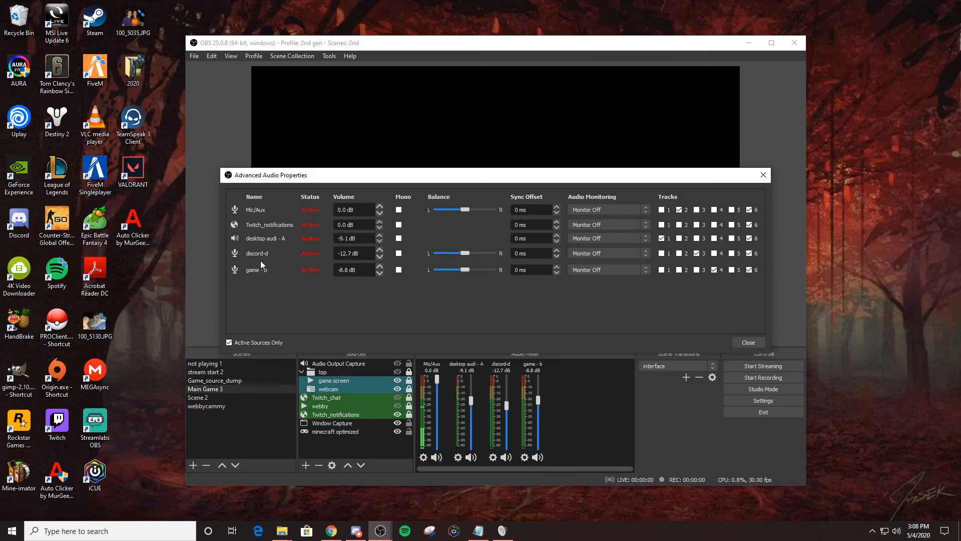
pyautogui.click(750, 210)
pyautogui.click(750, 224)
pyautogui.click(749, 238)
pyautogui.click(748, 342)
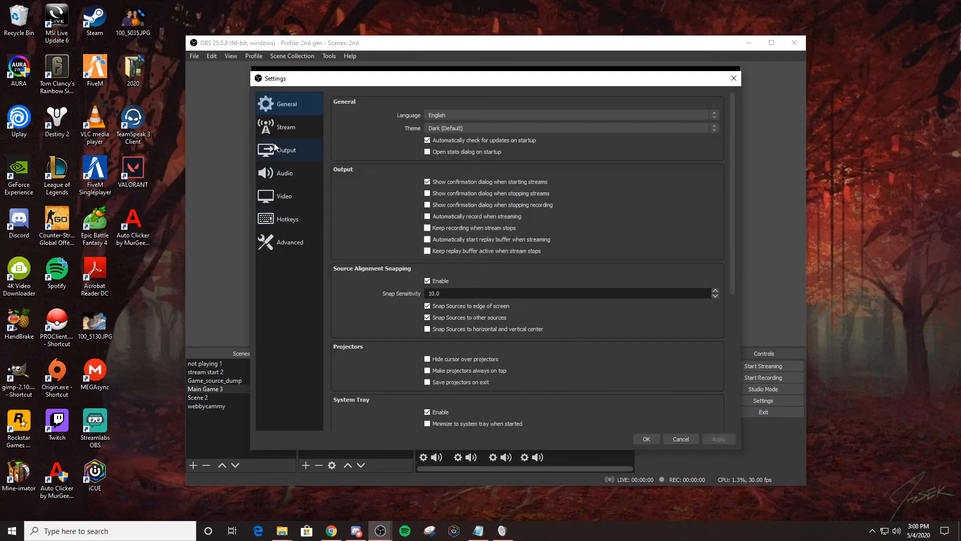
# Review the streaming audio track and the audio, video, advanced and recording settings in OBS, and leave without saving
pyautogui.click(278, 148)
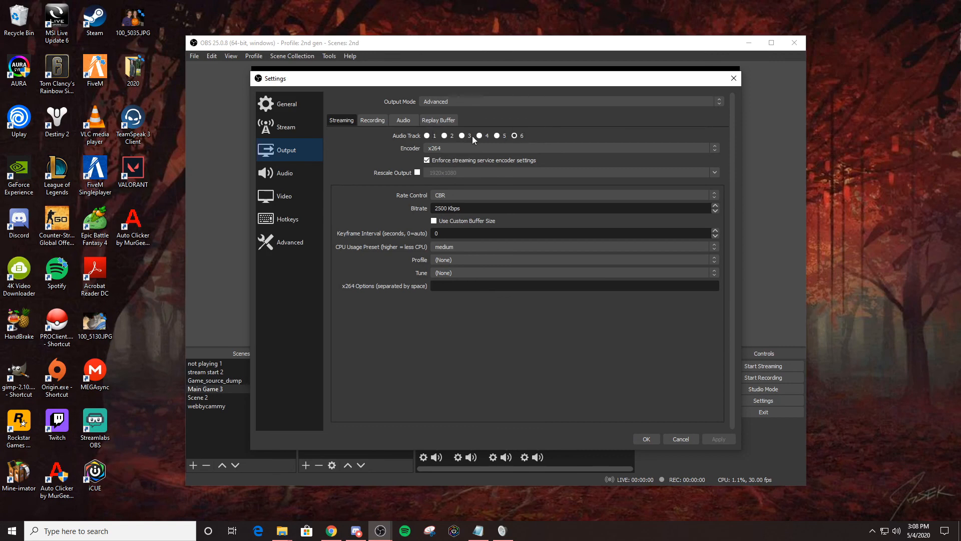
pyautogui.click(680, 441)
pyautogui.click(743, 401)
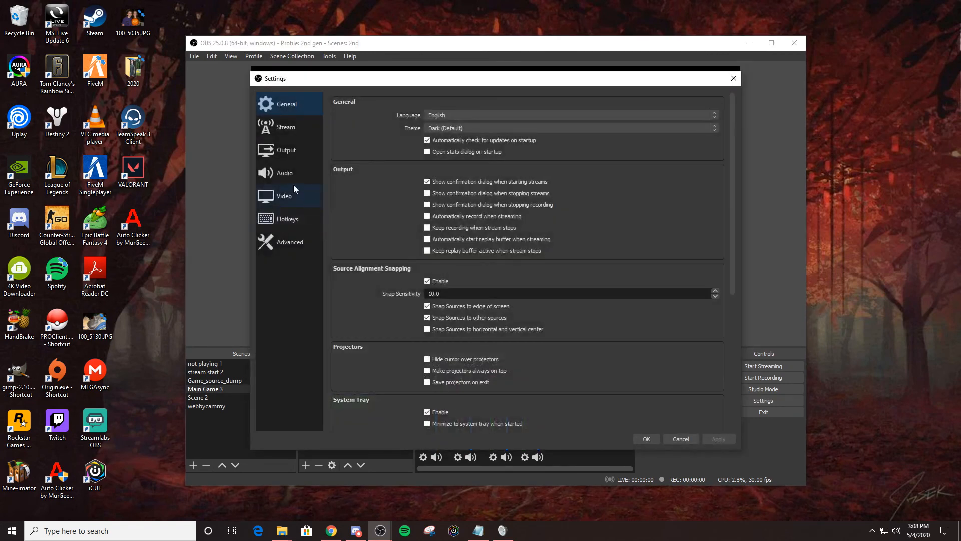
pyautogui.click(287, 150)
pyautogui.click(290, 171)
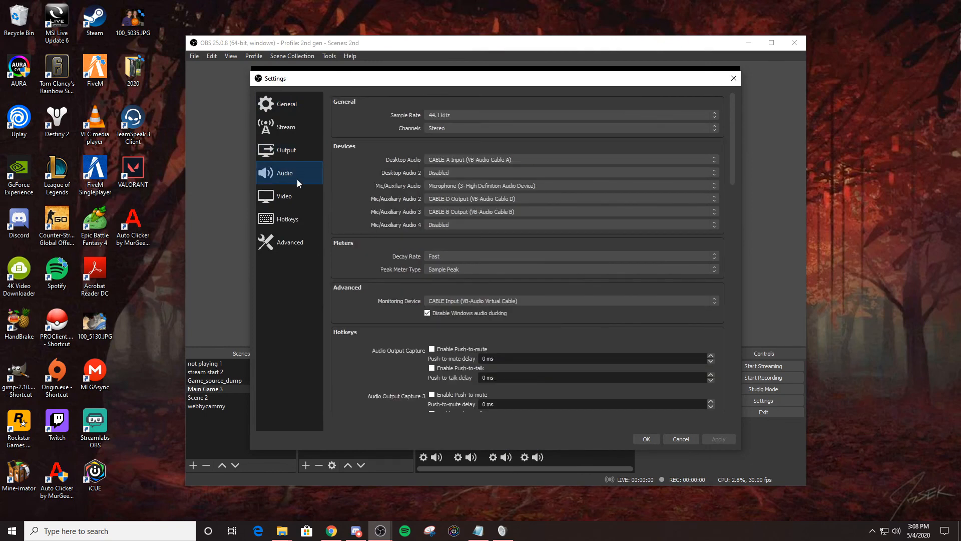
pyautogui.click(295, 193)
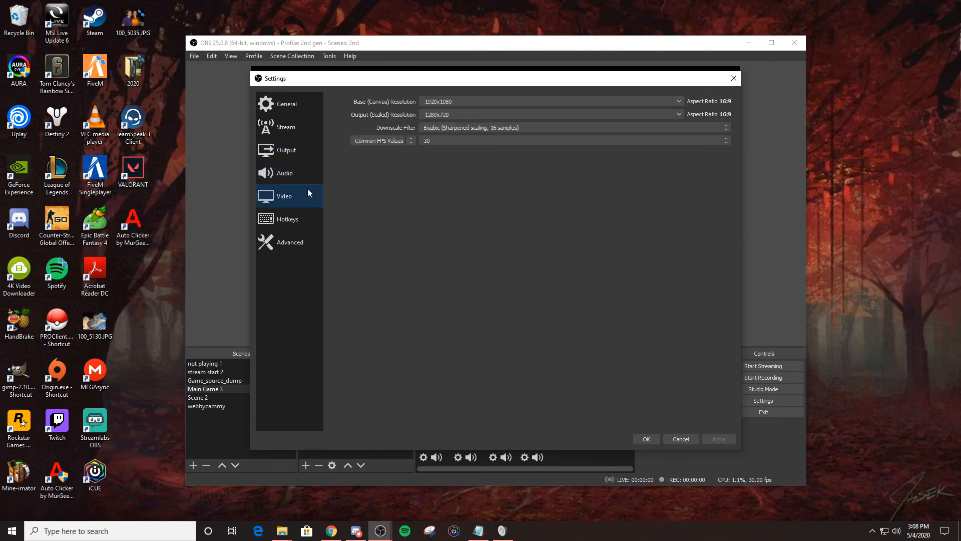
pyautogui.click(296, 214)
pyautogui.click(293, 242)
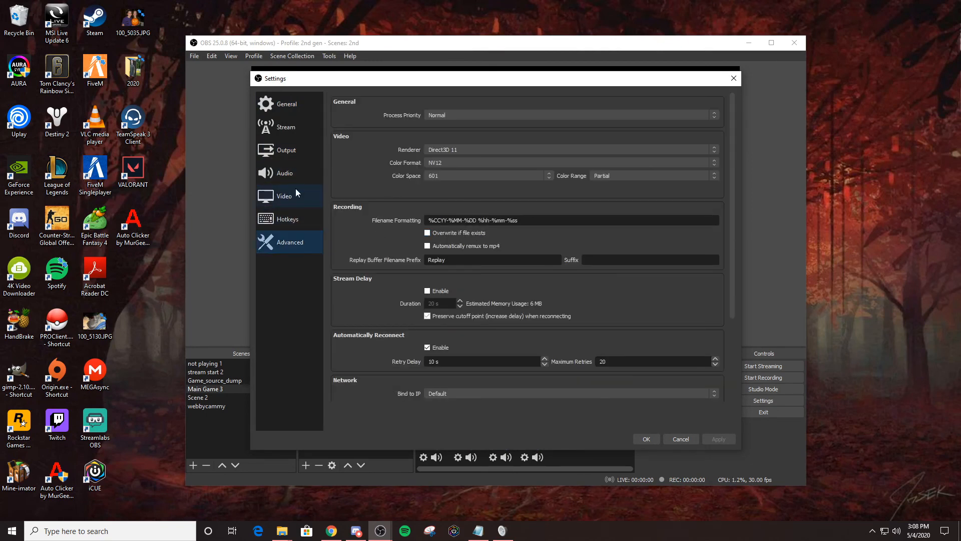
pyautogui.click(289, 151)
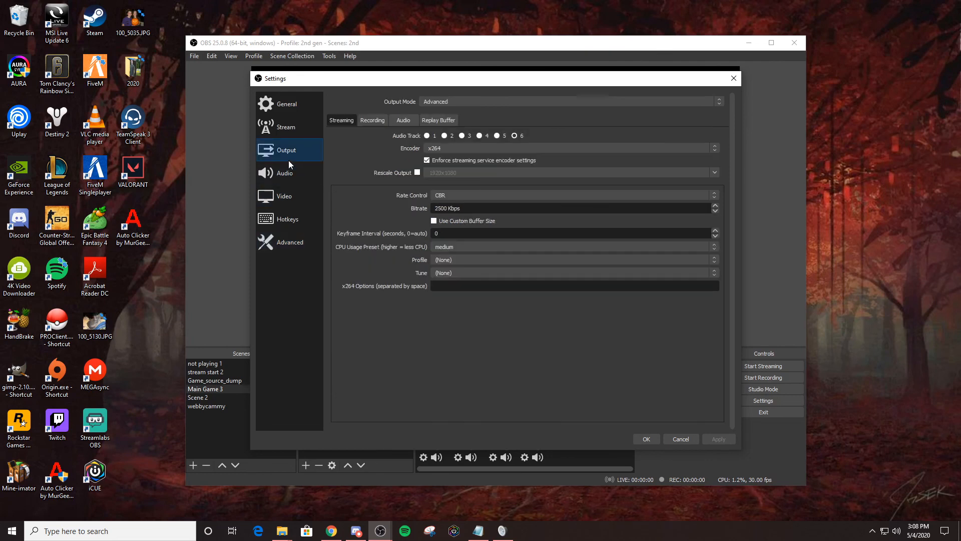
pyautogui.click(371, 123)
pyautogui.click(677, 435)
# Enable track 6 for the Twitch_notifications source in Advanced Audio Properties, and close the dialog
pyautogui.rightClick(587, 430)
pyautogui.click(599, 464)
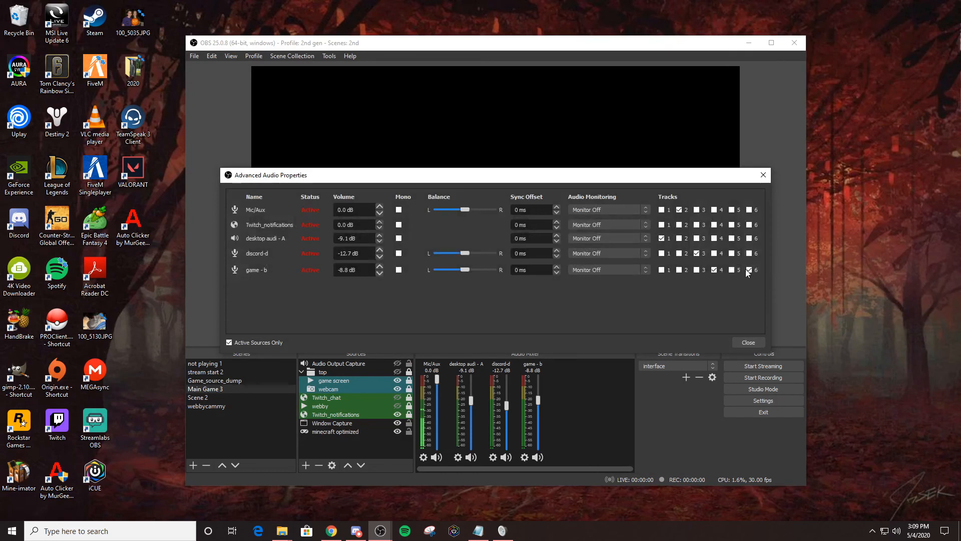
pyautogui.click(751, 225)
pyautogui.click(745, 338)
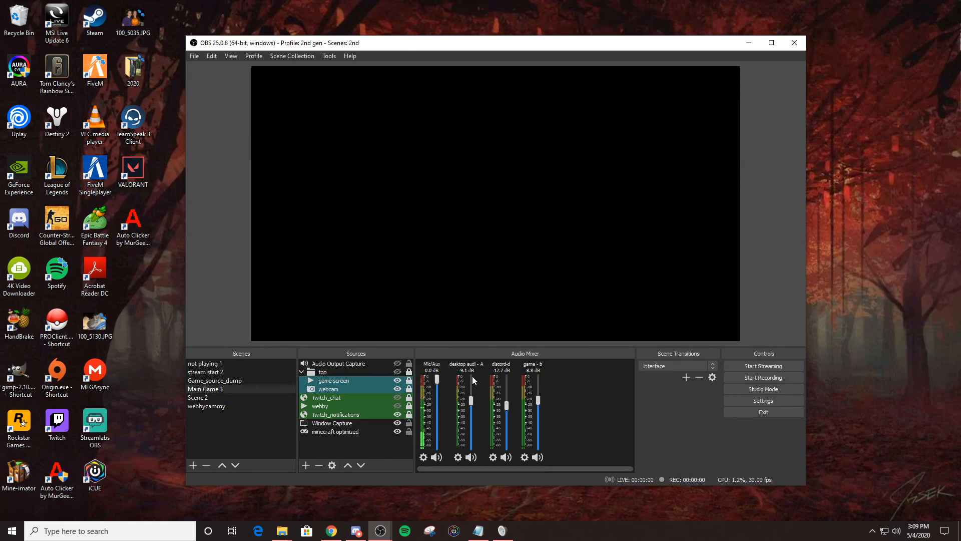
# Lock the volume of the game - b source in the audio mixer, and unlock it again
pyautogui.rightClick(529, 367)
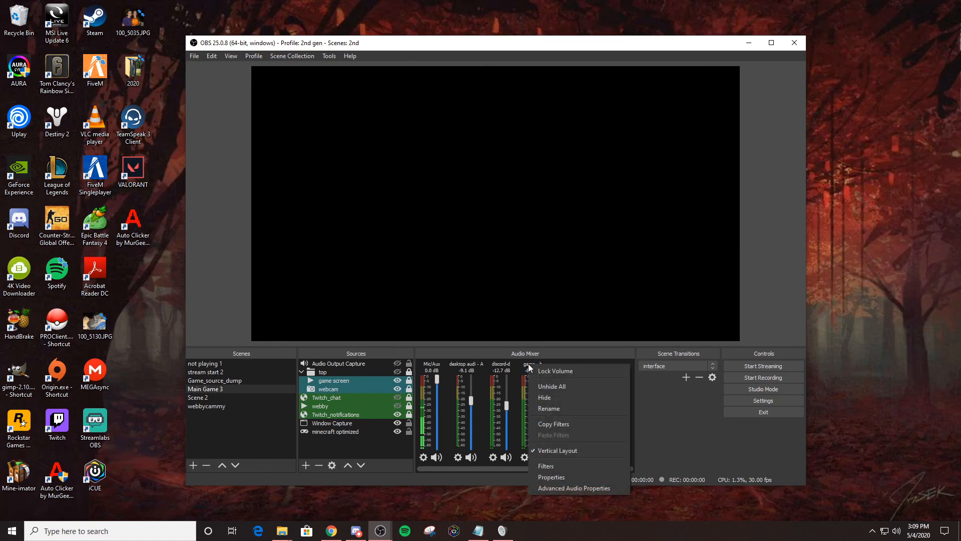
pyautogui.click(552, 373)
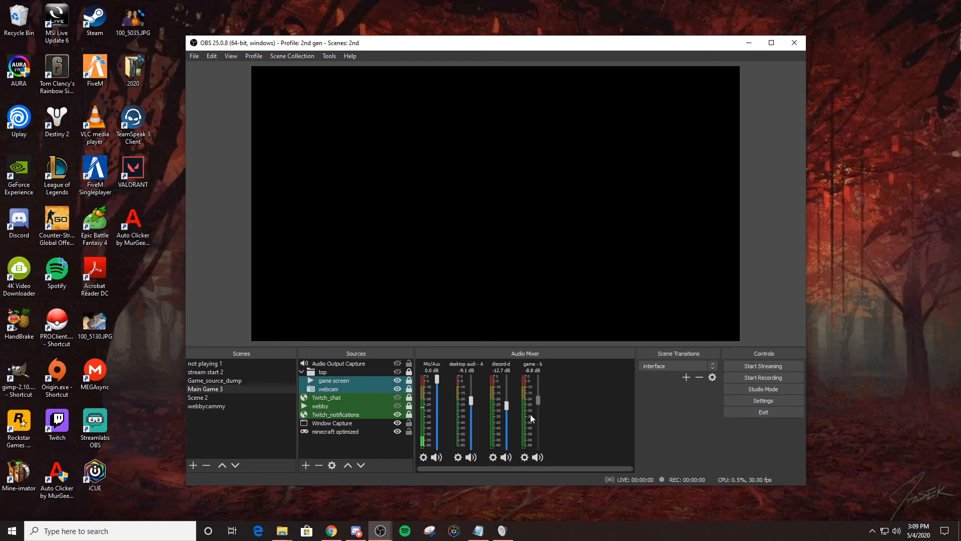
pyautogui.rightClick(529, 366)
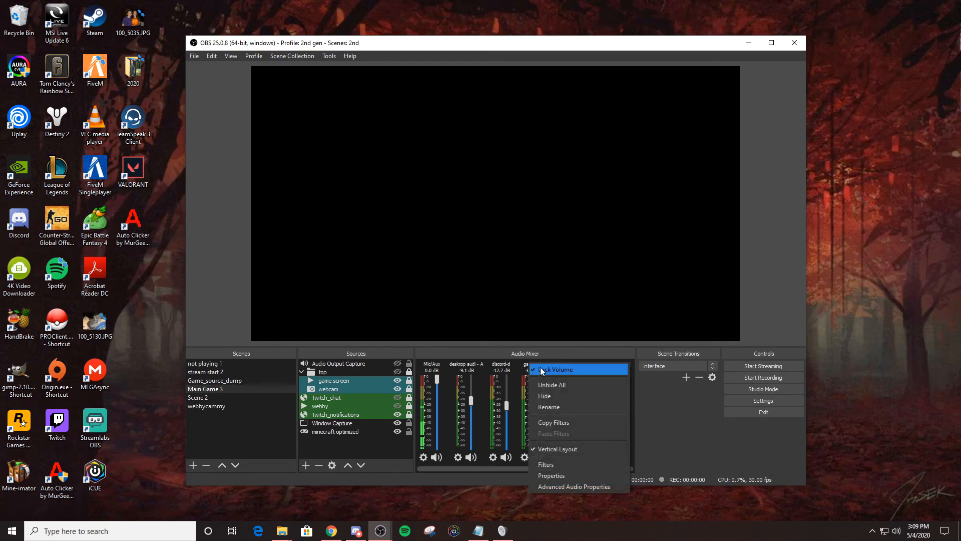
pyautogui.click(539, 369)
# Rename the game - b audio source to "game - B"
pyautogui.rightClick(539, 367)
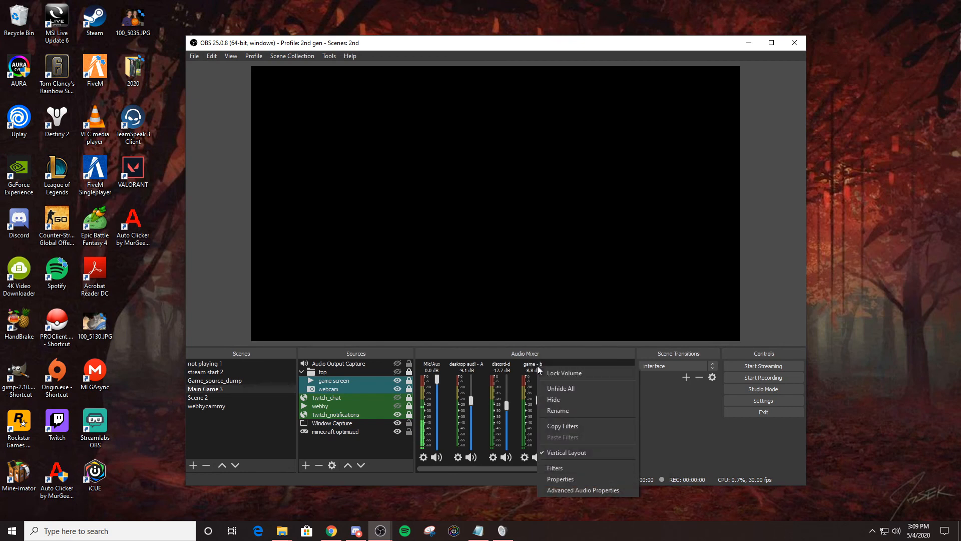
pyautogui.click(554, 410)
pyautogui.click(447, 273)
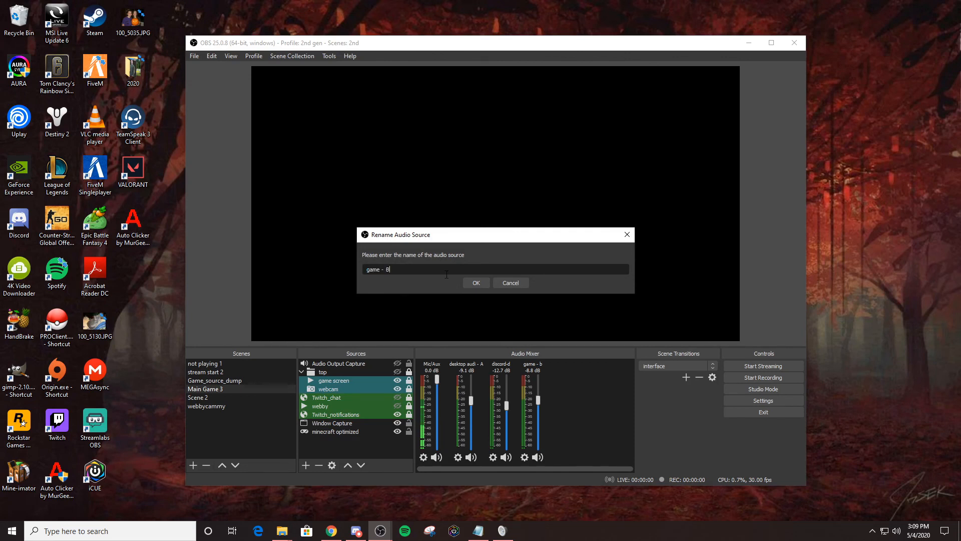
pyautogui.press('Return')
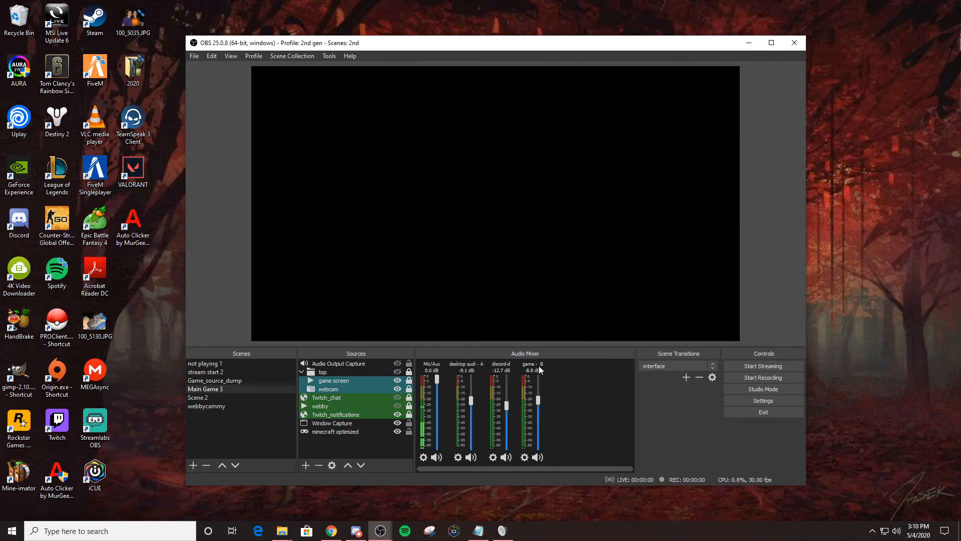
# Rename the discord-d audio source to "discord - D"
pyautogui.rightClick(502, 364)
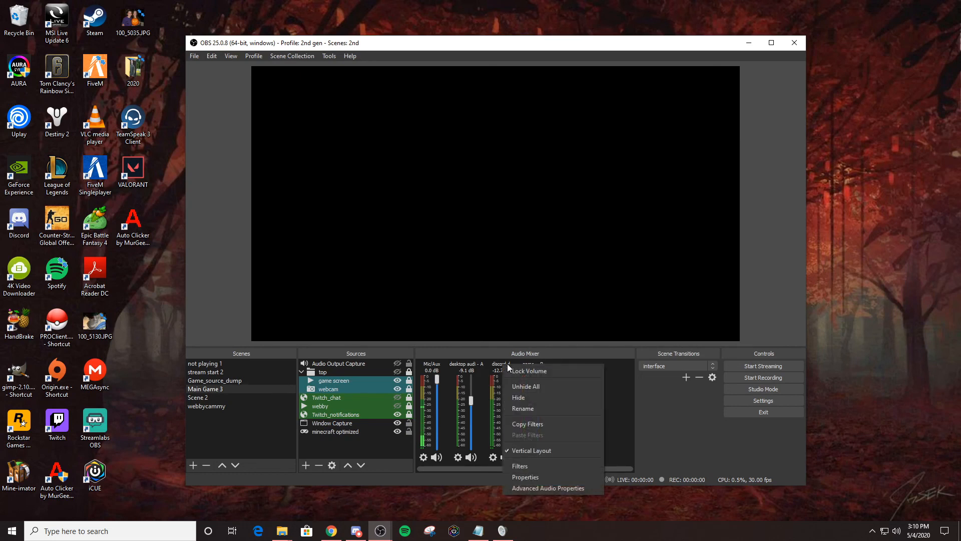
pyautogui.click(522, 411)
pyautogui.press('End')
pyautogui.press('BackSpace')
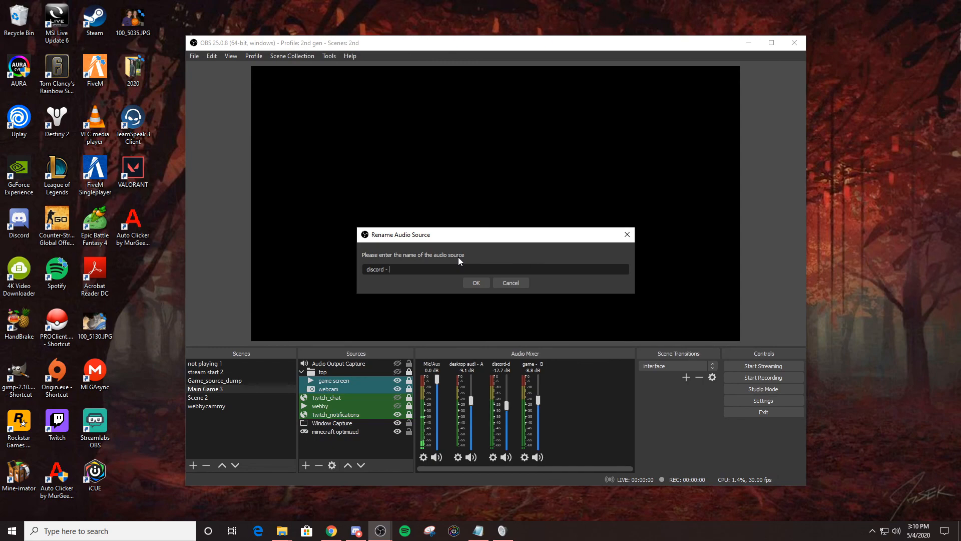
pyautogui.write('D')
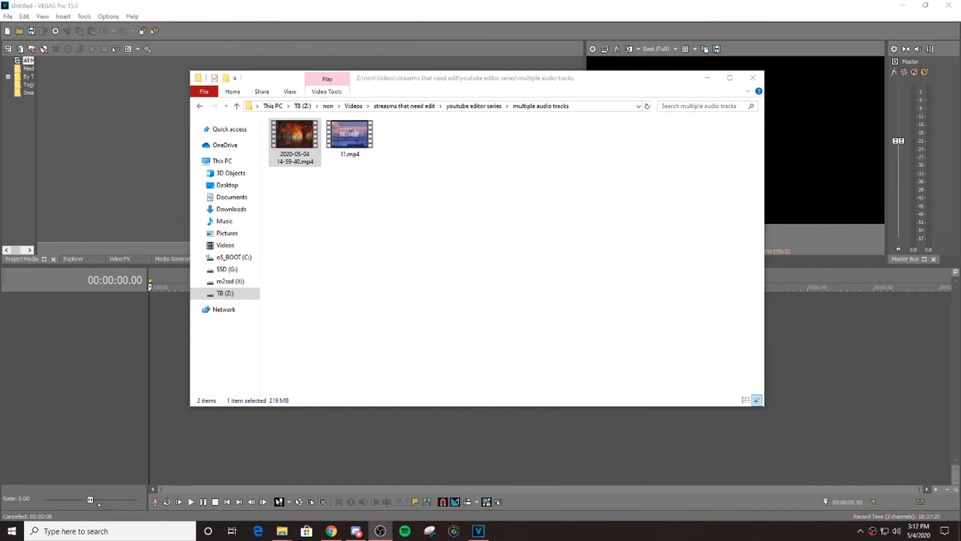
pyautogui.click(501, 192)
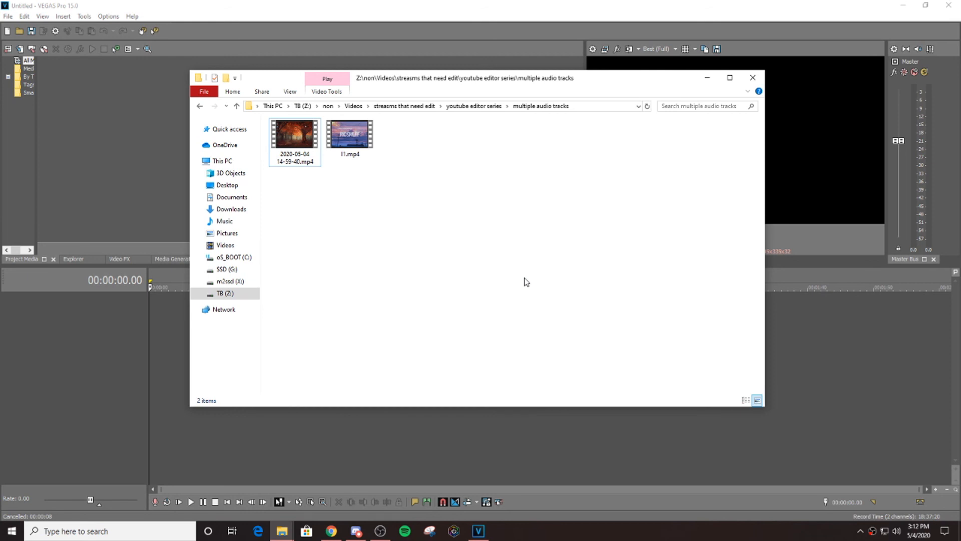
pyautogui.moveTo(366, 84); pyautogui.dragTo(527, 59)
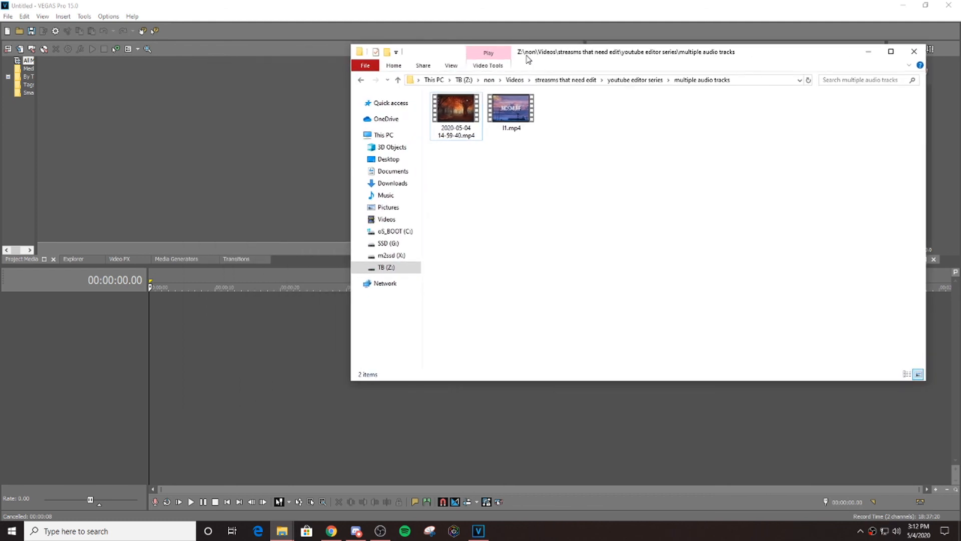
pyautogui.moveTo(460, 113); pyautogui.dragTo(151, 297)
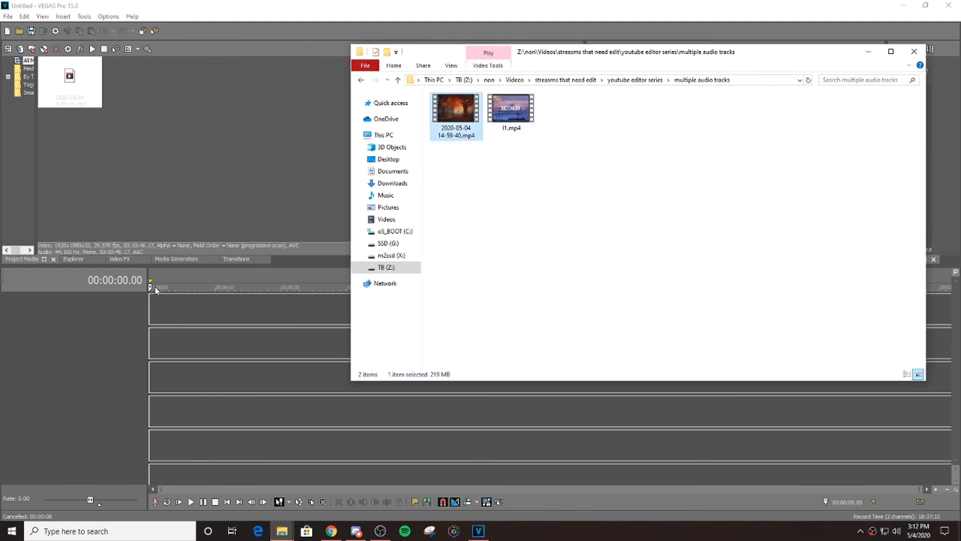
pyautogui.click(537, 208)
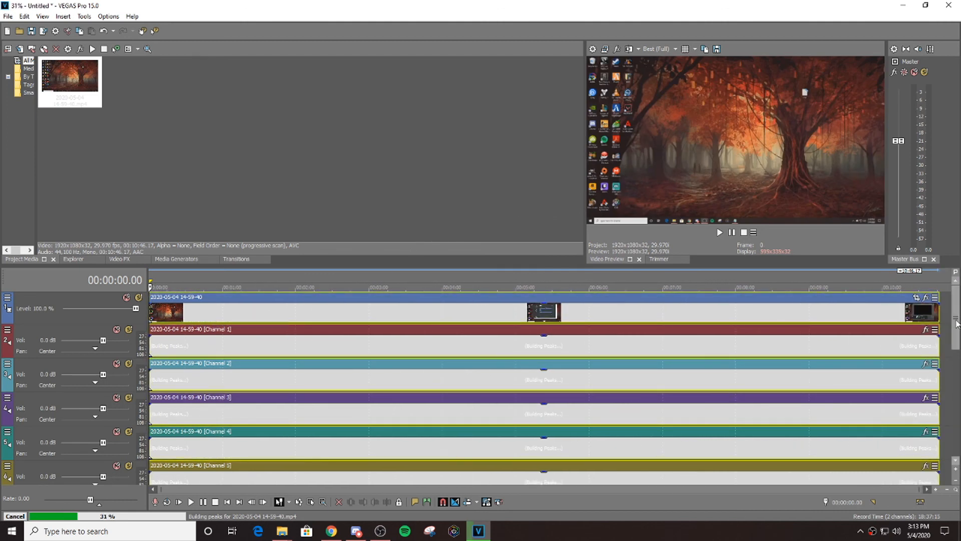
# Look through the recording's audio channels and delete the Channel 1, 2, 4 and 5 tracks
pyautogui.moveTo(957, 323); pyautogui.dragTo(955, 334)
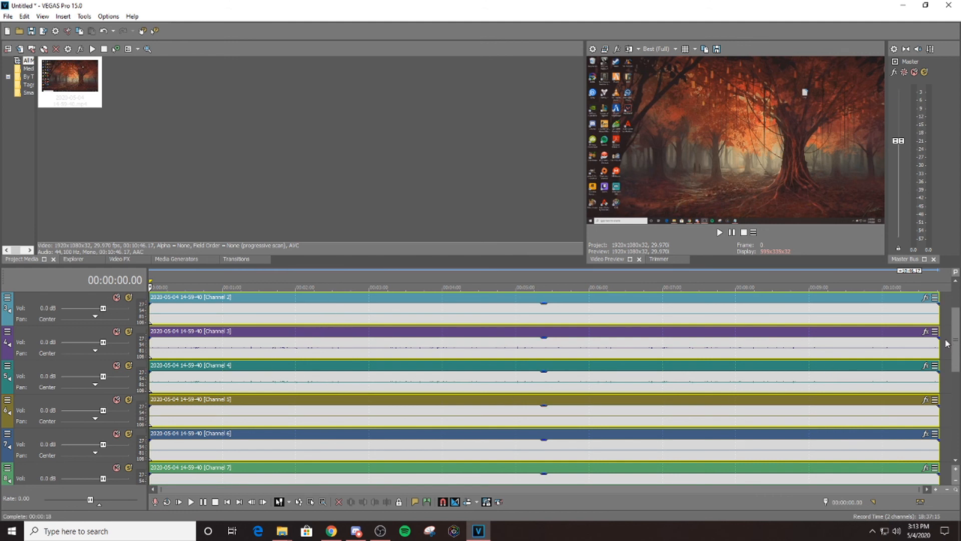
pyautogui.scroll(-3, 948, 344)
pyautogui.scroll(3, 948, 343)
pyautogui.scroll(3, 958, 336)
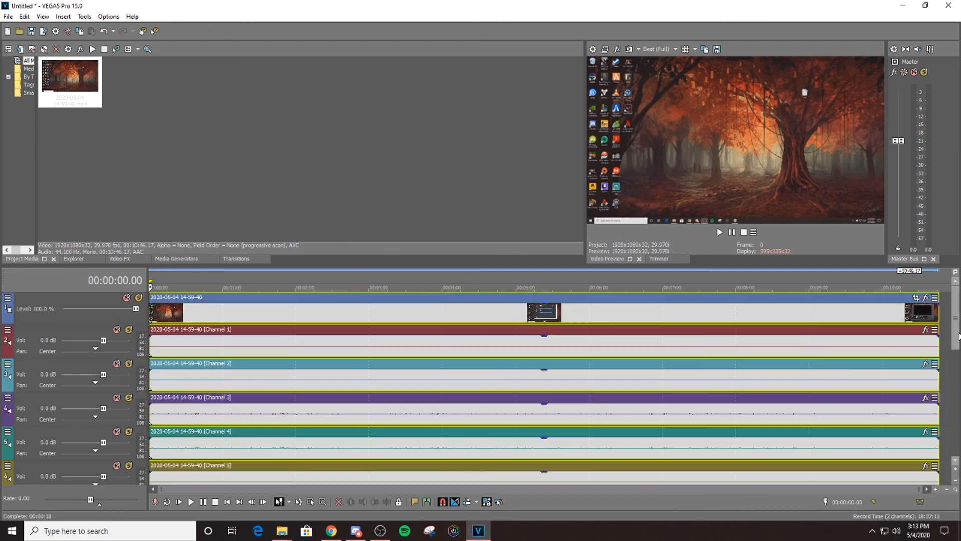
pyautogui.click(55, 335)
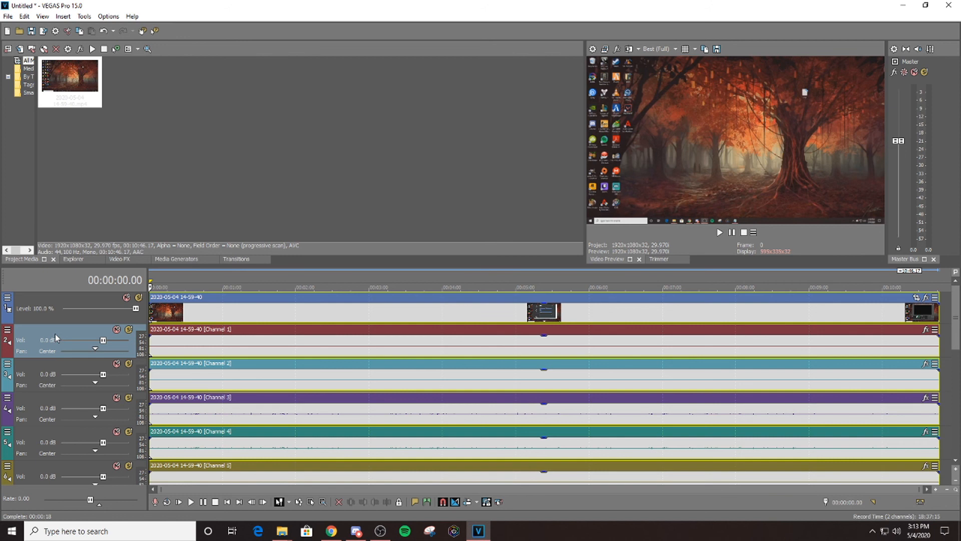
pyautogui.press('Delete')
pyautogui.press('Delete')
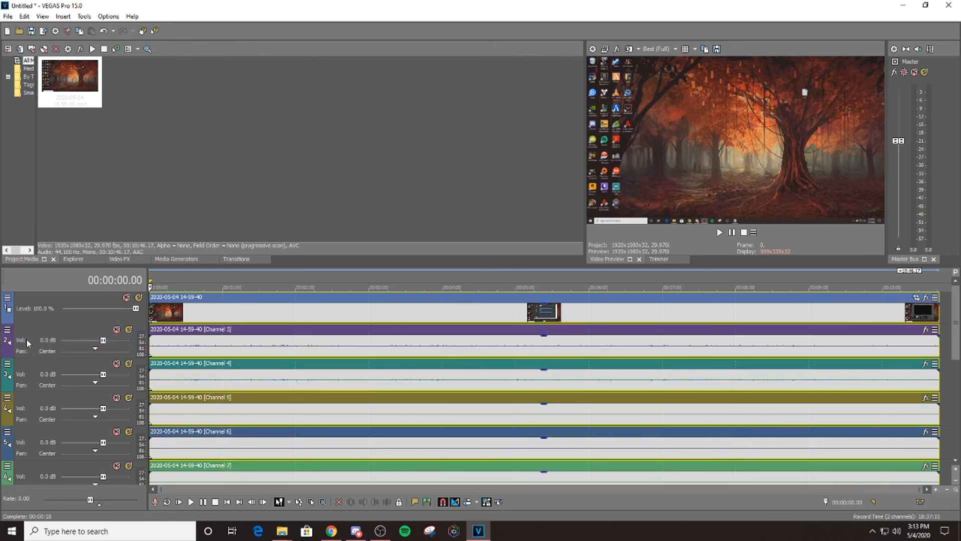
pyautogui.press('Delete')
pyautogui.press('Delete')
pyautogui.press('Delete')
pyautogui.press('Delete')
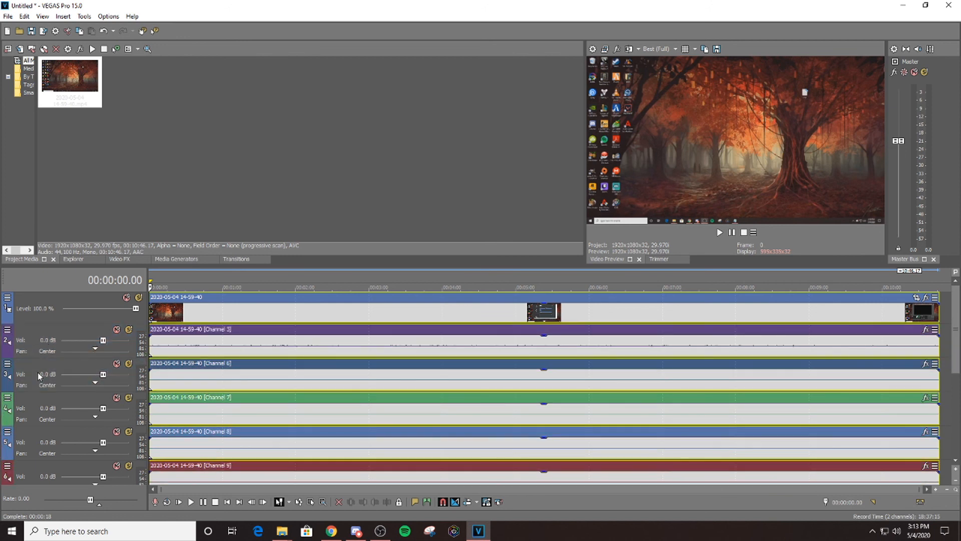
# Delete the audio tracks for Channels 6 through 12, keeping only Channel 3 under the video
pyautogui.click(37, 371)
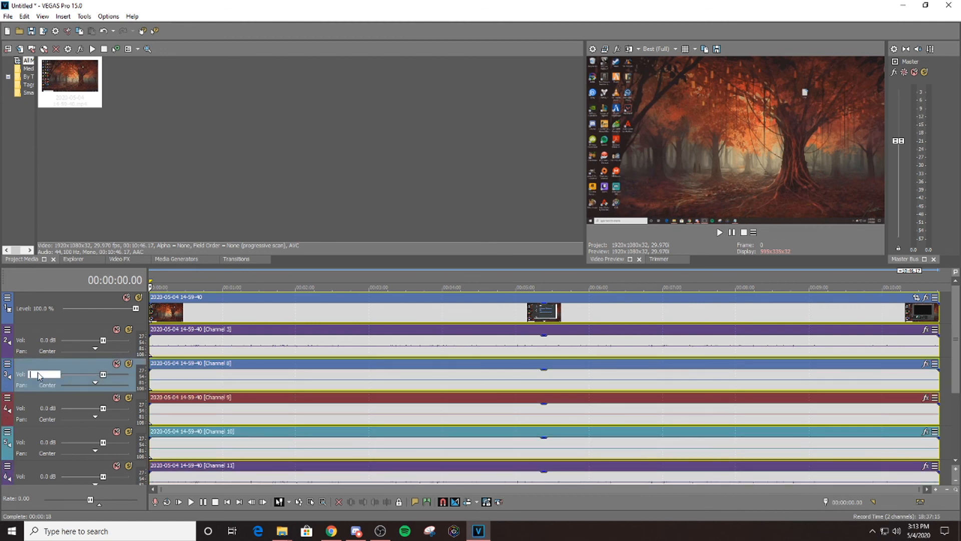
pyautogui.press('Delete')
pyautogui.doubleClick(25, 362)
pyautogui.click(10, 378)
pyautogui.press('Delete')
pyautogui.press('Delete')
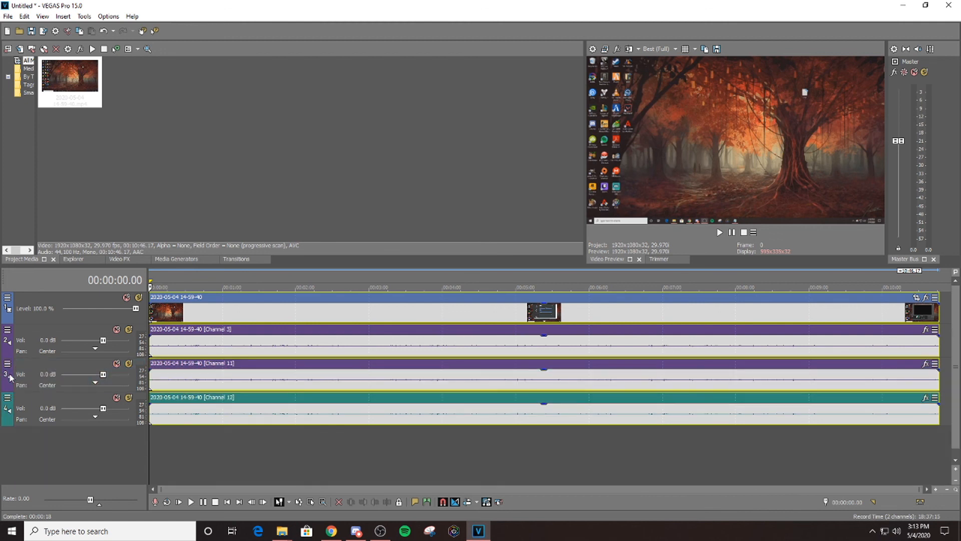
pyautogui.click(10, 378)
pyautogui.press('Delete')
pyautogui.click(10, 378)
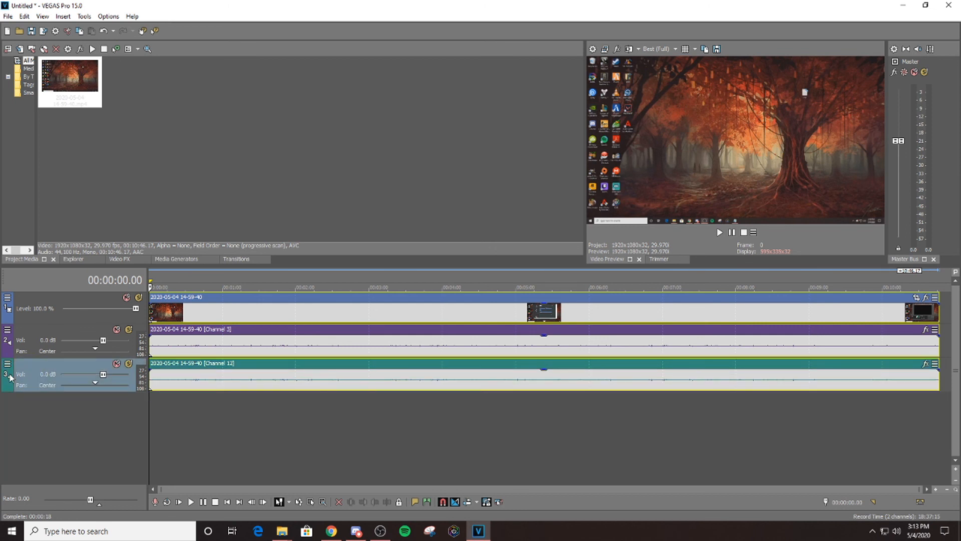
pyautogui.press('Delete')
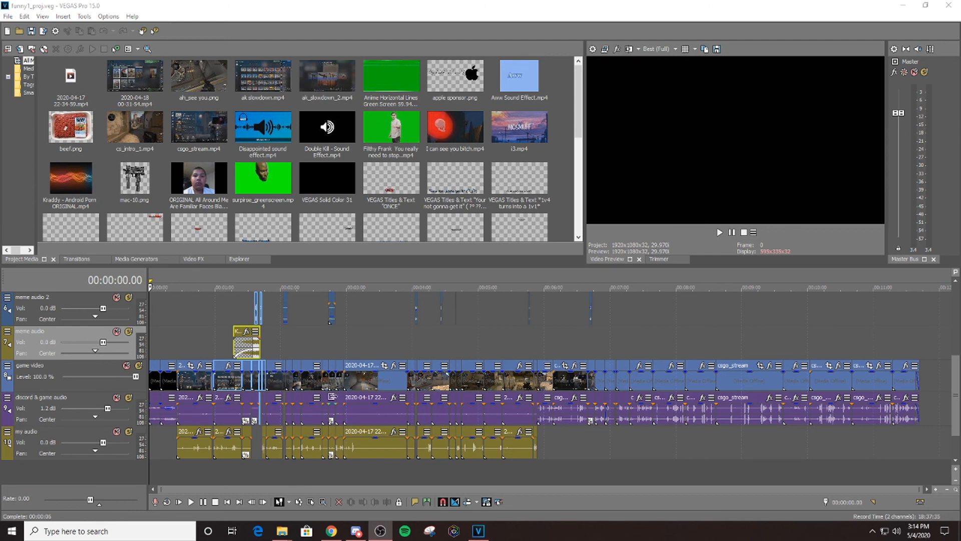
# Examine the separate discord & game audio and my audio tracks along the funny1_proj timeline
pyautogui.scroll(10, 330, 390)
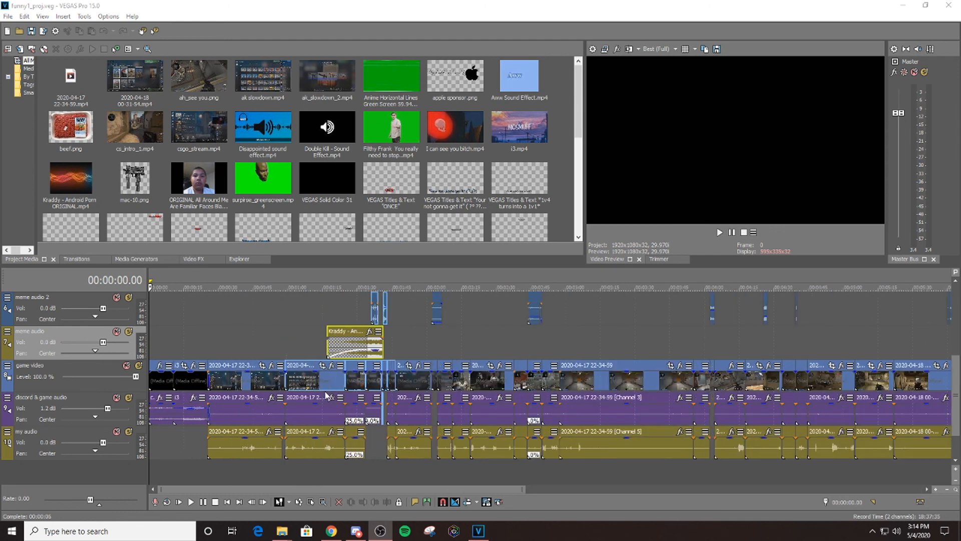
pyautogui.scroll(-3, 326, 395)
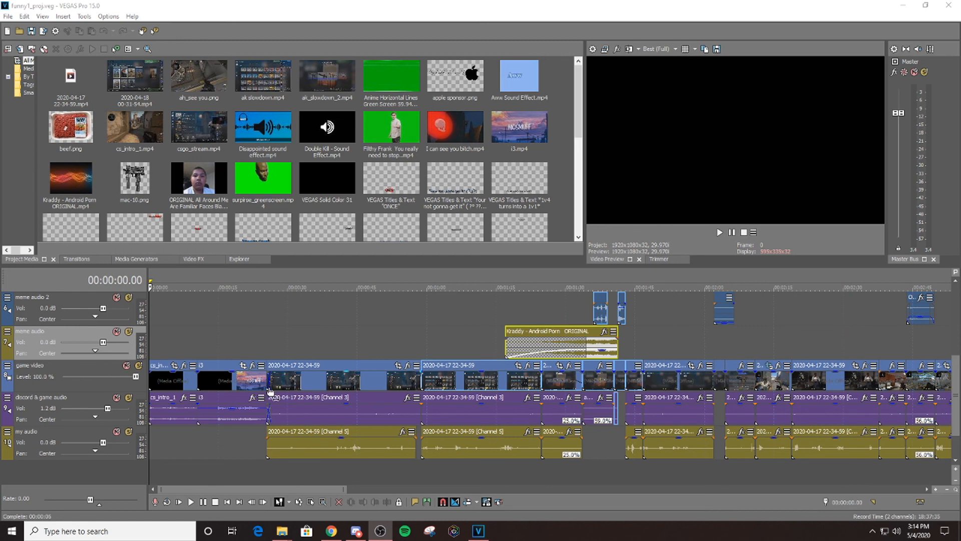
pyautogui.click(267, 392)
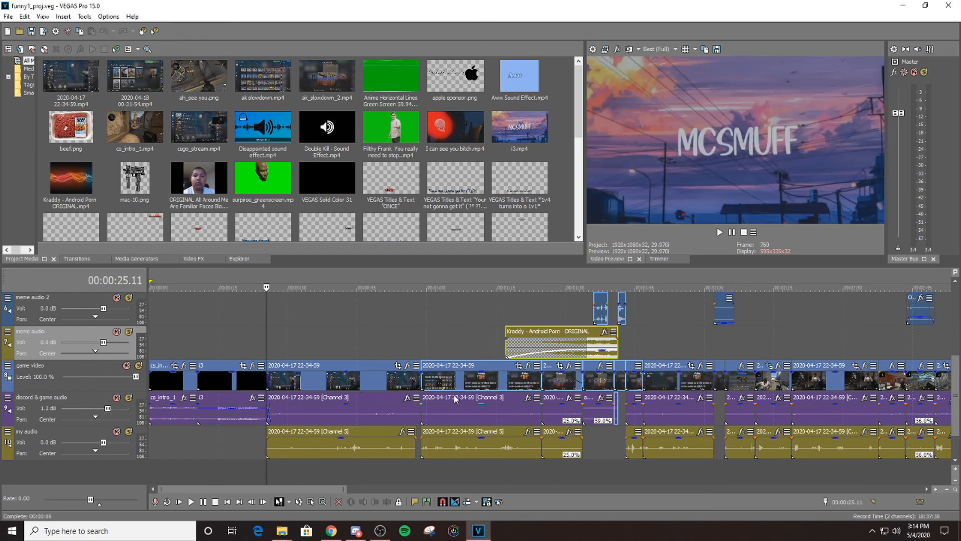
pyautogui.scroll(-5, 696, 418)
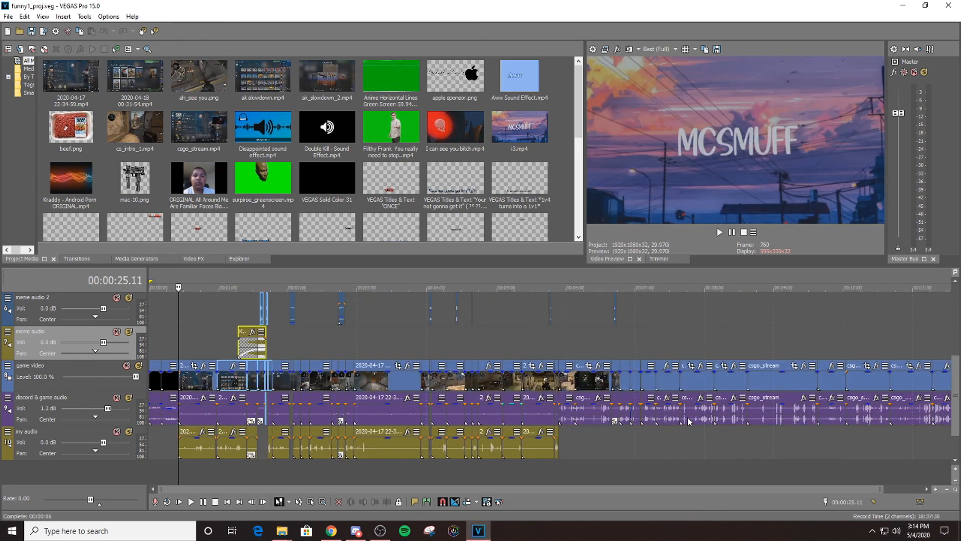
pyautogui.click(557, 383)
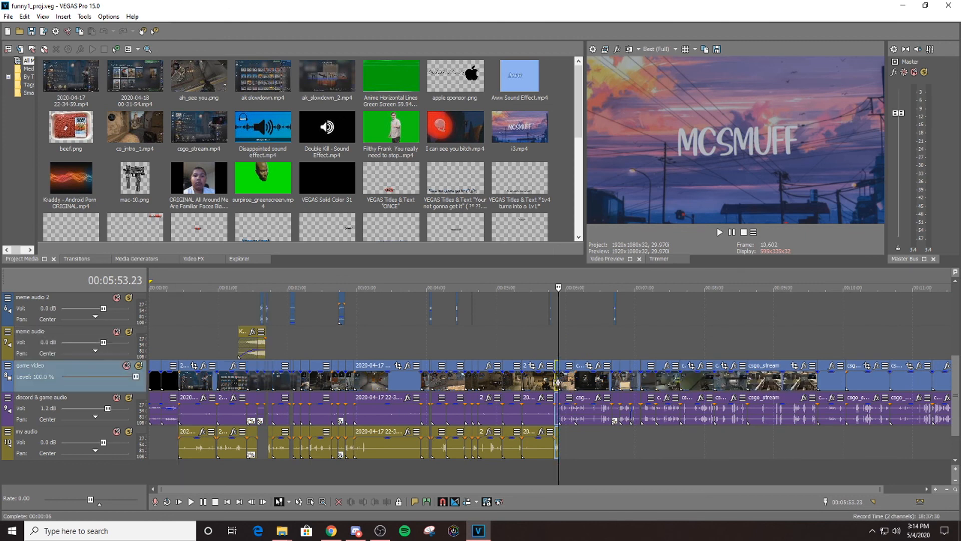